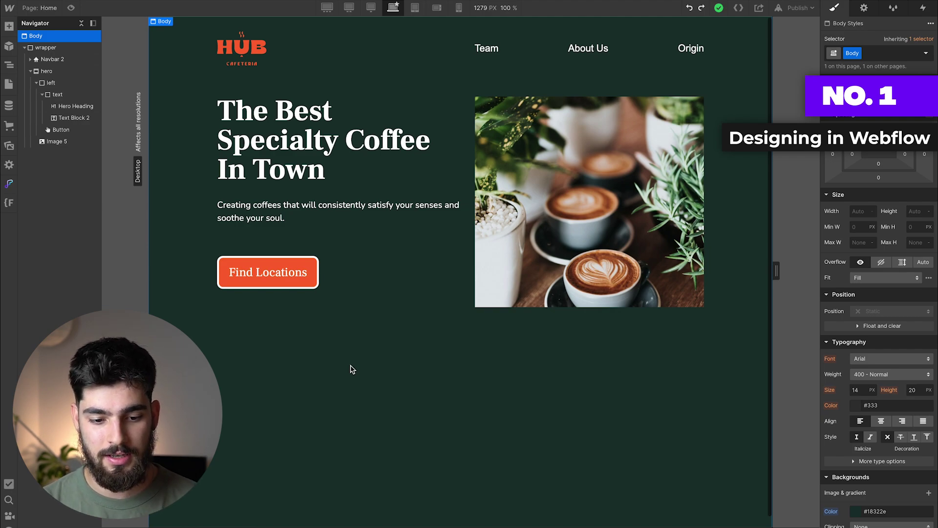
Step: Center-align the Hero Heading and delete the coffee image (Image 5) as a trial
{"action": "left_click", "coordinate": [337, 142]}
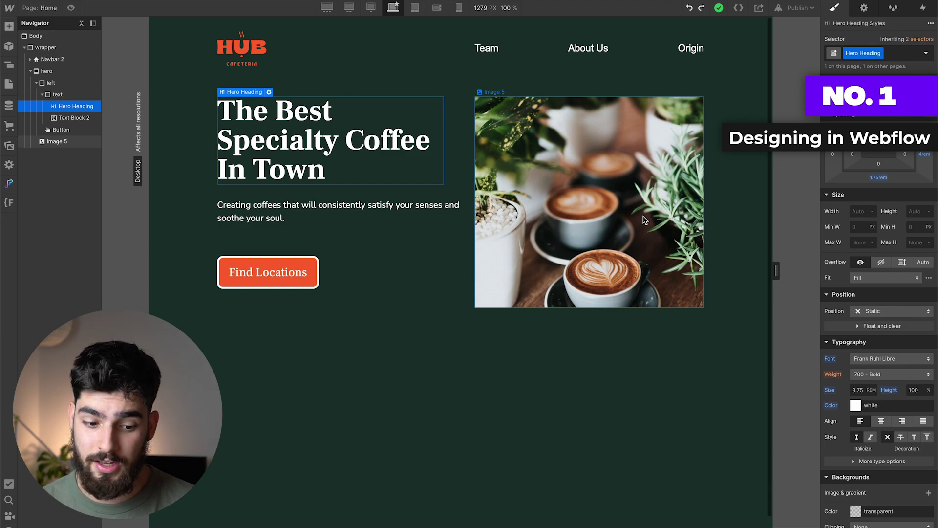
{"action": "left_click", "coordinate": [443, 282]}
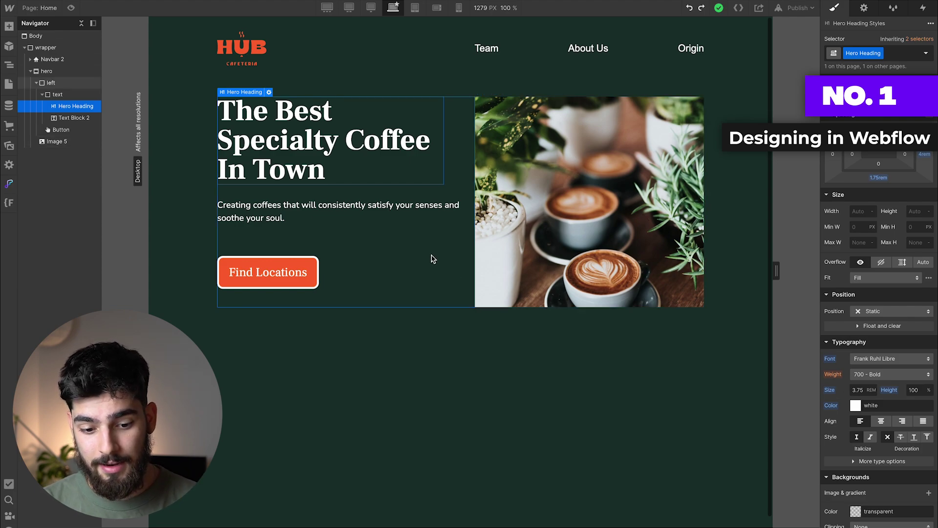
{"action": "left_click", "coordinate": [413, 179]}
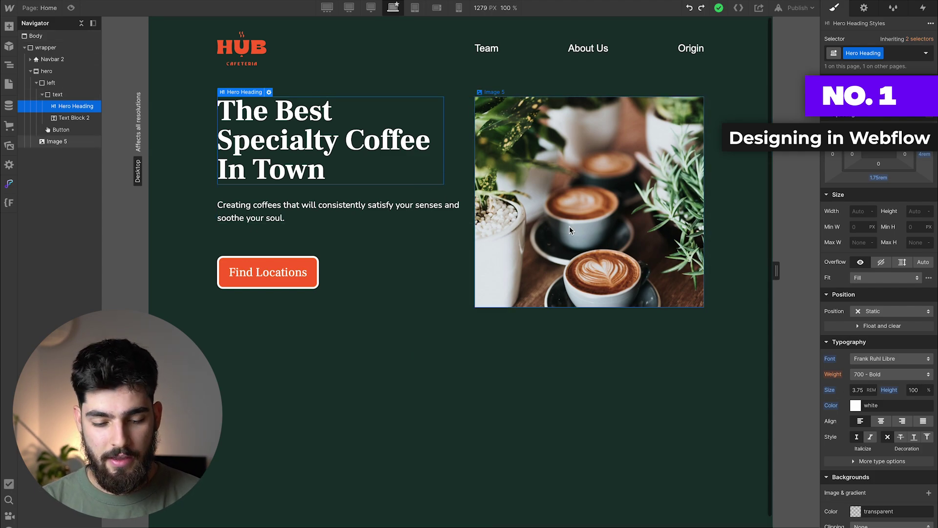
{"action": "left_click", "coordinate": [883, 420]}
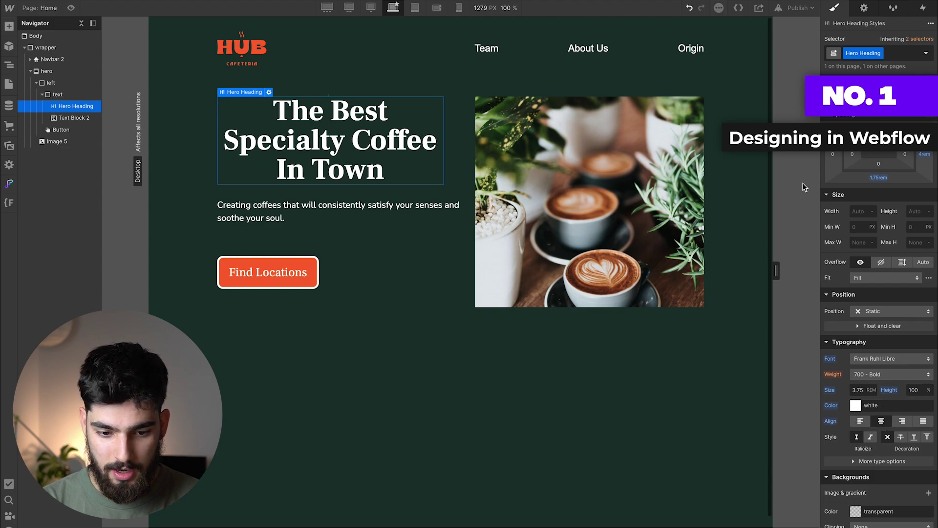
{"action": "left_click", "coordinate": [622, 178]}
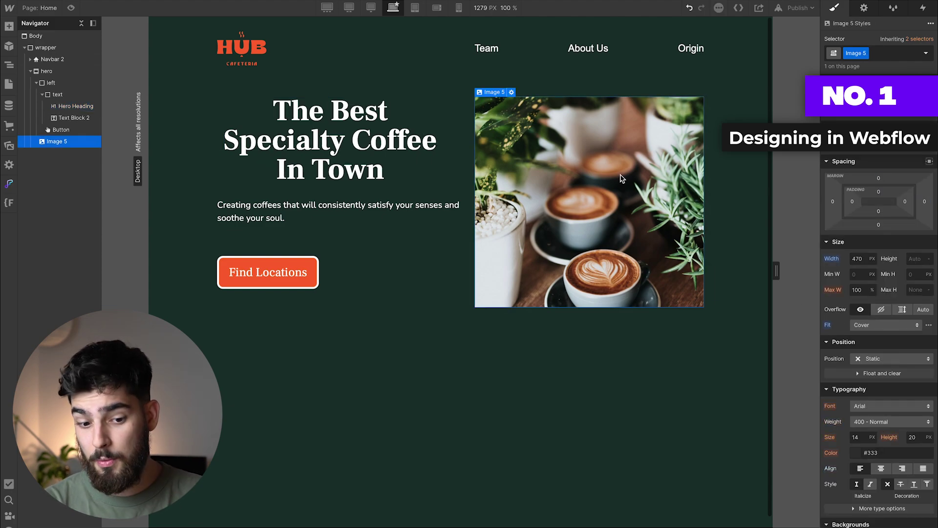
{"action": "key", "text": "Delete"}
Step: Center the intro paragraph, try a vertical flex on the text div, then undo and switch to Figma
{"action": "left_click", "coordinate": [410, 147]}
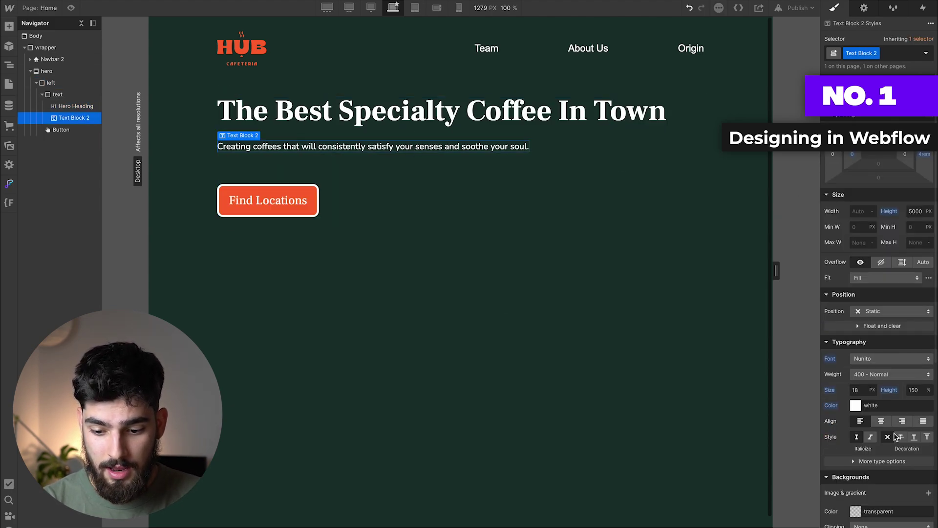
{"action": "left_click", "coordinate": [881, 420]}
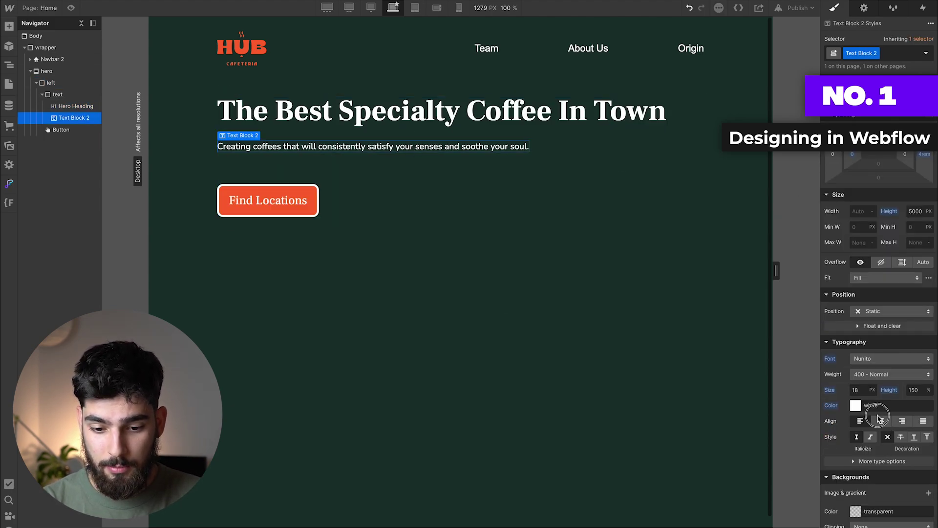
{"action": "left_click", "coordinate": [565, 145]}
{"action": "left_click", "coordinate": [876, 99]}
{"action": "left_click", "coordinate": [901, 117]}
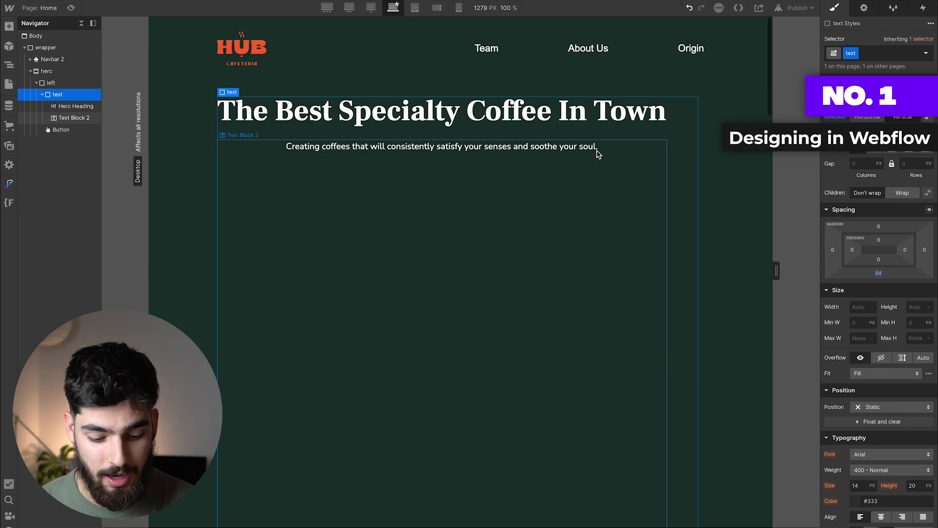
{"action": "key", "text": "ctrl+z"}
{"action": "key", "text": "ctrl+z"}
{"action": "key", "text": "ctrl+z"}
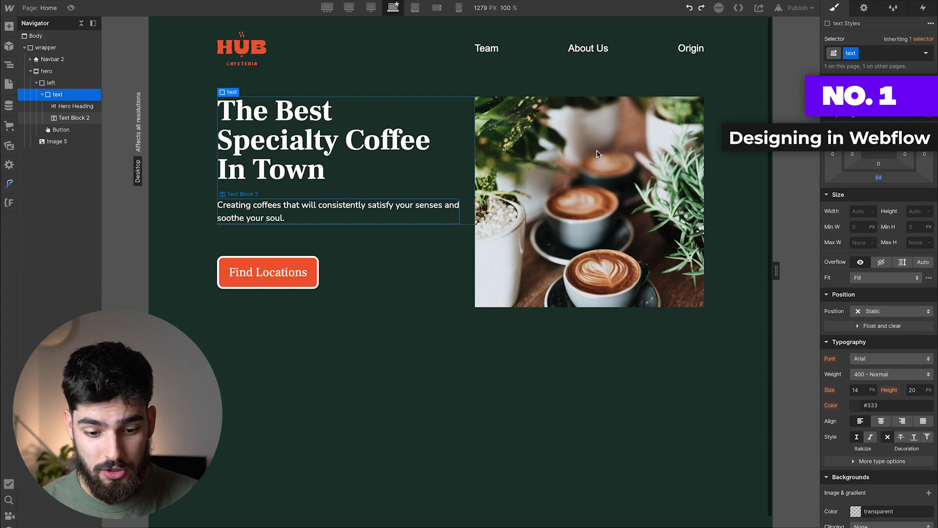
{"action": "key", "text": "super+Tab"}
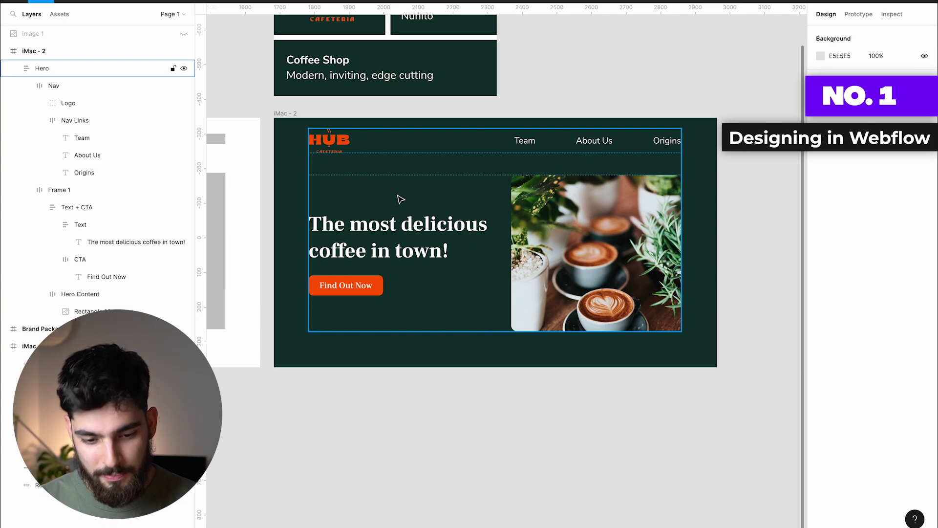
Step: Hide the Hero Content image layer inside Frame 1
{"action": "left_click", "coordinate": [438, 266]}
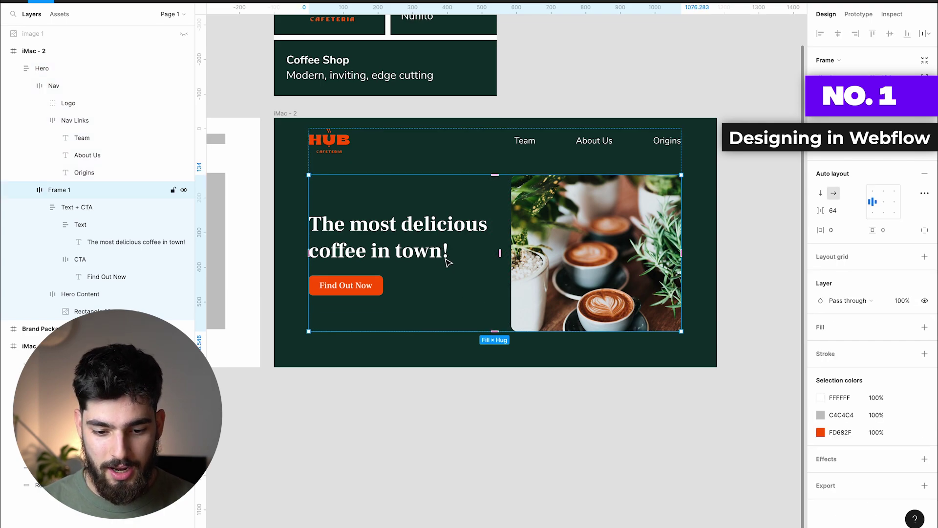
{"action": "double_click", "coordinate": [607, 281]}
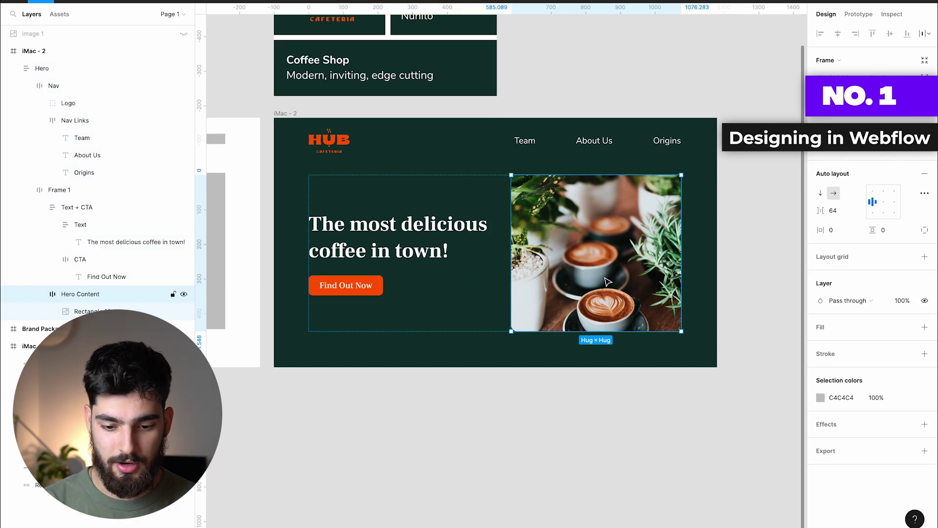
{"action": "key", "text": "Delete"}
{"action": "key", "text": "ctrl+z"}
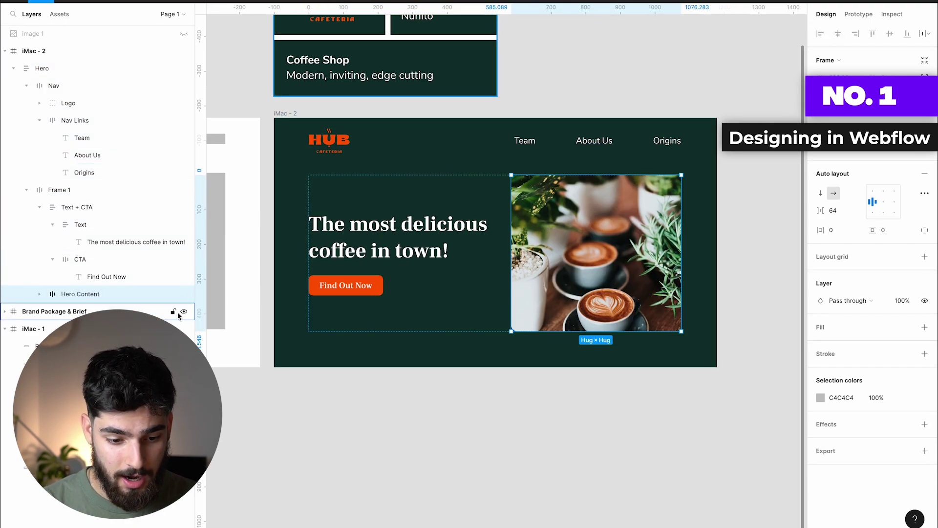
{"action": "left_click", "coordinate": [184, 293]}
Step: Center Frame 1's contents horizontally and center-align the heading text
{"action": "left_click", "coordinate": [486, 247]}
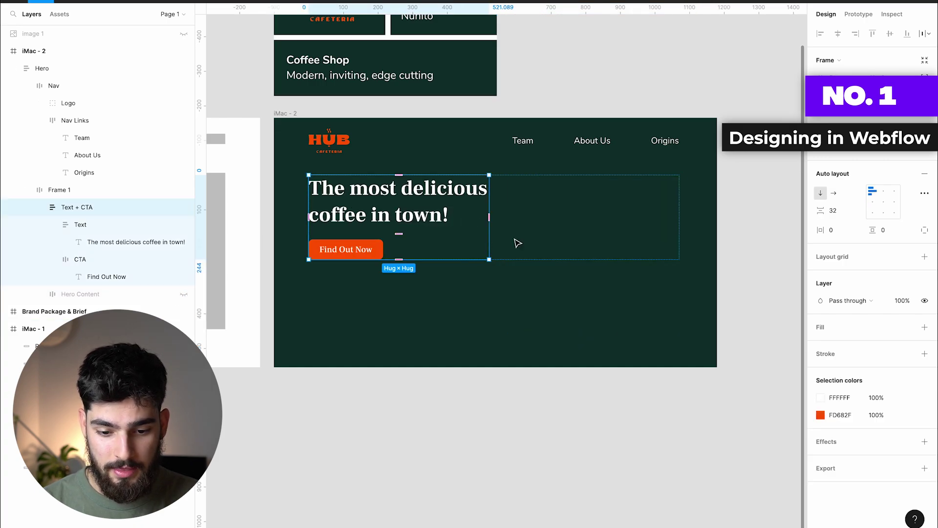
{"action": "left_click", "coordinate": [594, 211]}
{"action": "left_click", "coordinate": [884, 201]}
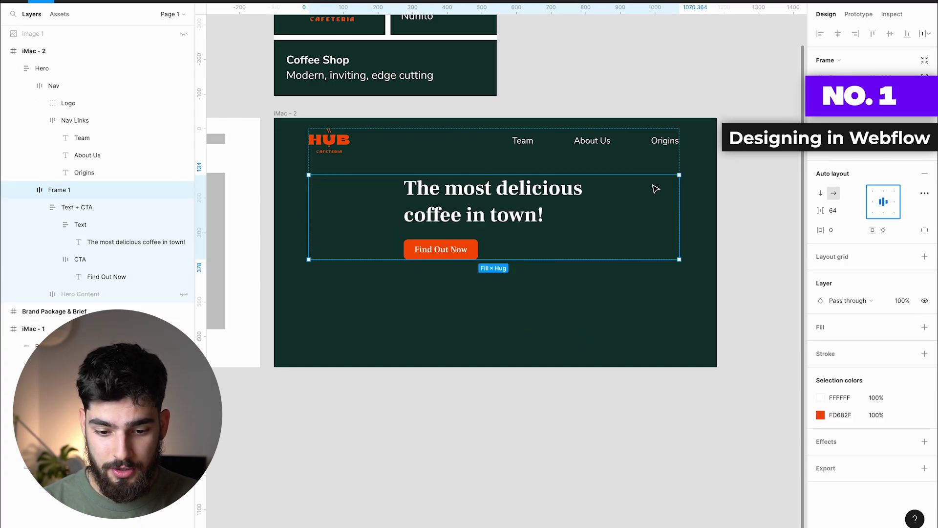
{"action": "left_click", "coordinate": [488, 202]}
{"action": "left_click", "coordinate": [535, 215]}
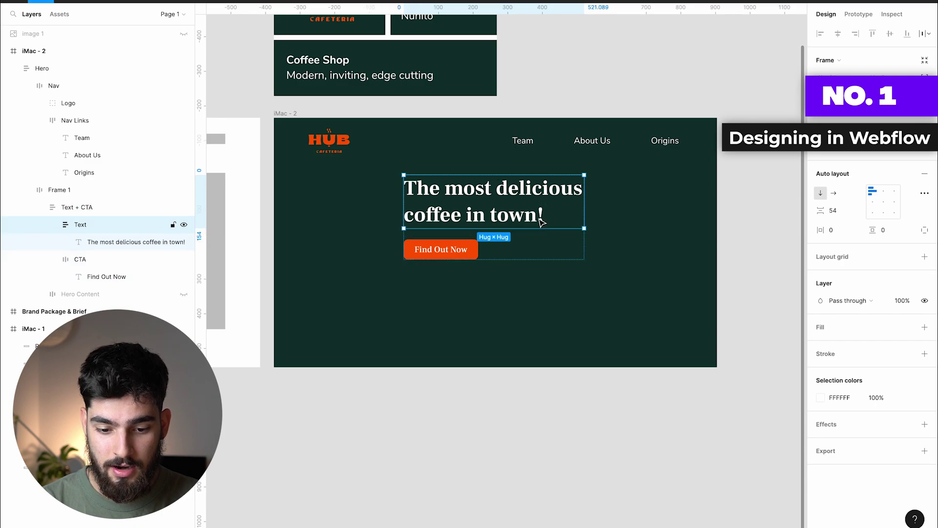
{"action": "key", "text": "Return"}
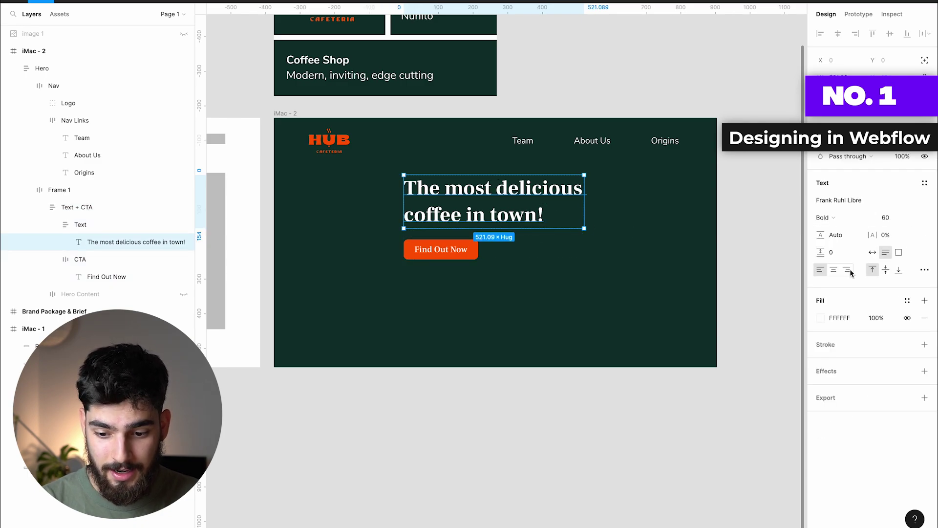
{"action": "left_click", "coordinate": [834, 270]}
Step: Center the Find Out Now button under the heading via the Text + CTA alignment
{"action": "left_click", "coordinate": [411, 249]}
{"action": "left_click", "coordinate": [515, 255]}
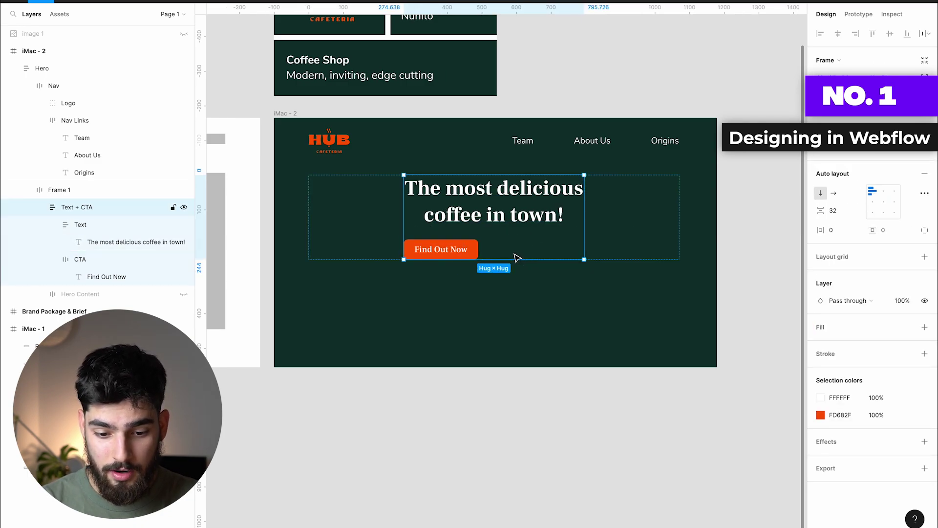
{"action": "left_click", "coordinate": [884, 192]}
{"action": "left_click", "coordinate": [563, 395]}
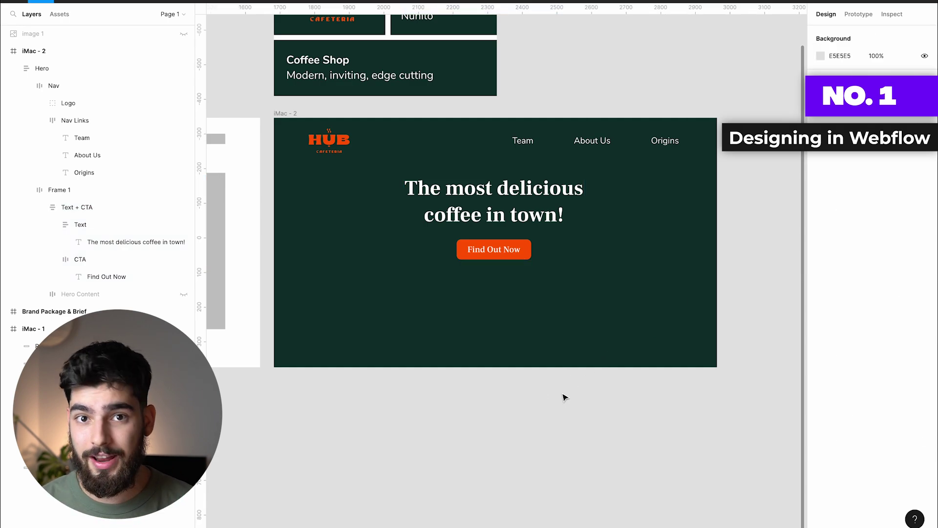
{"action": "left_click", "coordinate": [552, 359]}
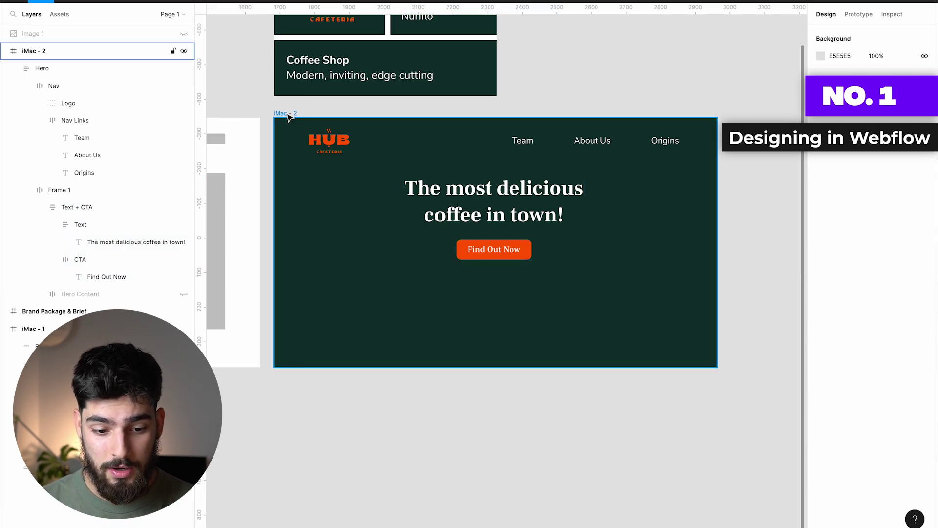
Step: Duplicate iMac - 2 as iMac - 3 and widen the Text + CTA gap above Find Out Now
{"action": "key", "text": "ctrl+d"}
{"action": "left_click", "coordinate": [486, 247]}
{"action": "left_click", "coordinate": [486, 247]}
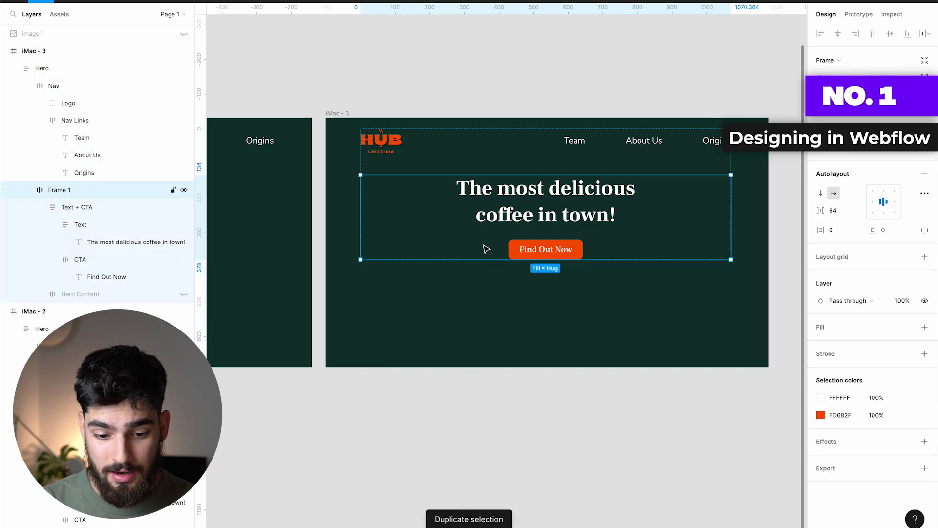
{"action": "scroll", "coordinate": [485, 247], "scroll_direction": "down", "scroll_amount": 5}
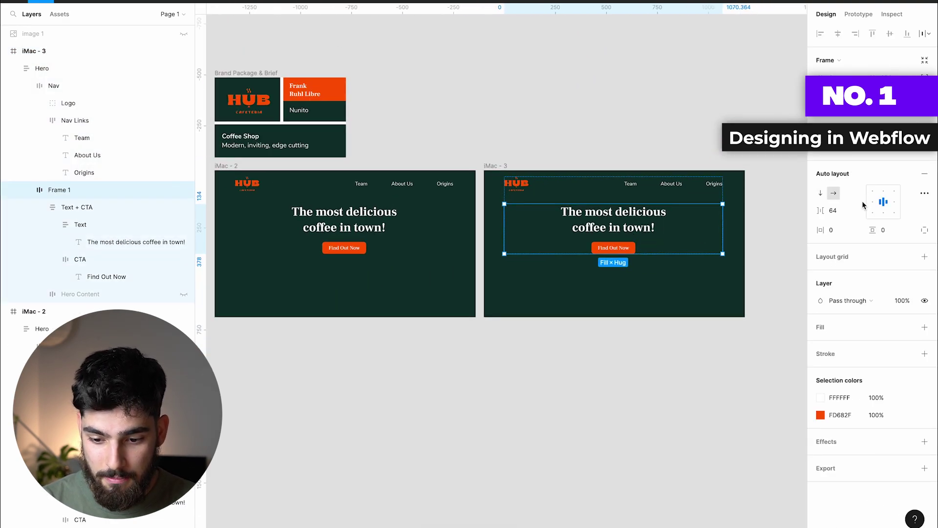
{"action": "left_click", "coordinate": [649, 227]}
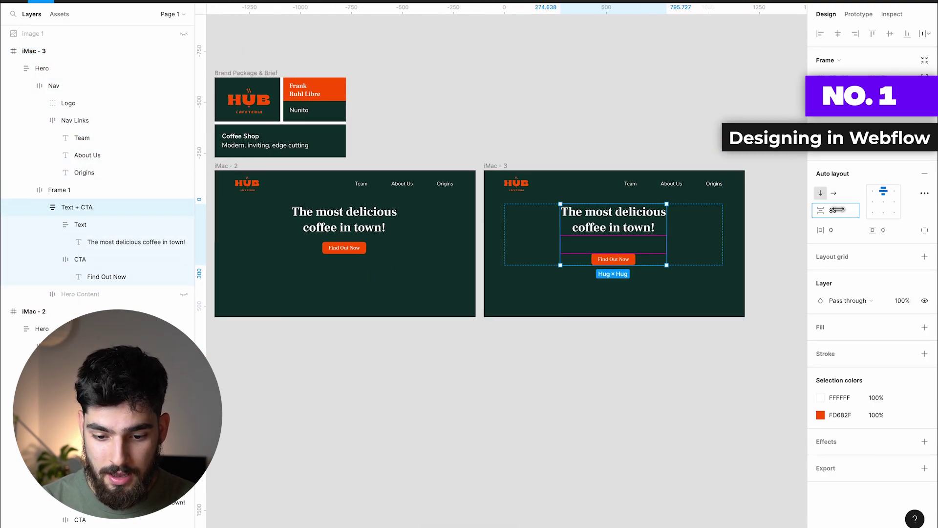
{"action": "left_click_drag", "start_coordinate": [820, 210], "coordinate": [855, 210]}
{"action": "left_click", "coordinate": [646, 433]}
{"action": "scroll", "coordinate": [704, 260], "scroll_direction": "up", "scroll_amount": 3}
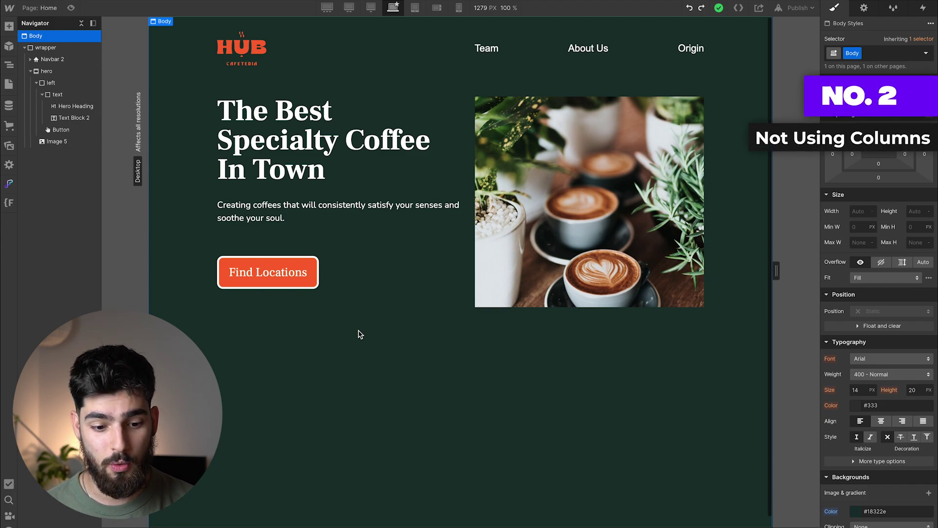
Step: Add a Grid element below the hero through quick search
{"action": "left_click", "coordinate": [65, 47]}
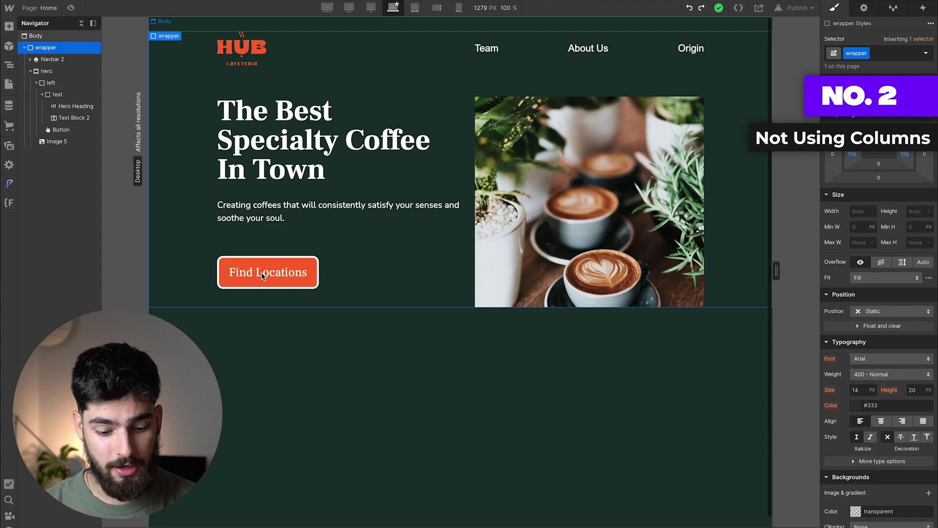
{"action": "key", "text": "ctrl+e"}
{"action": "type", "text": "grid"}
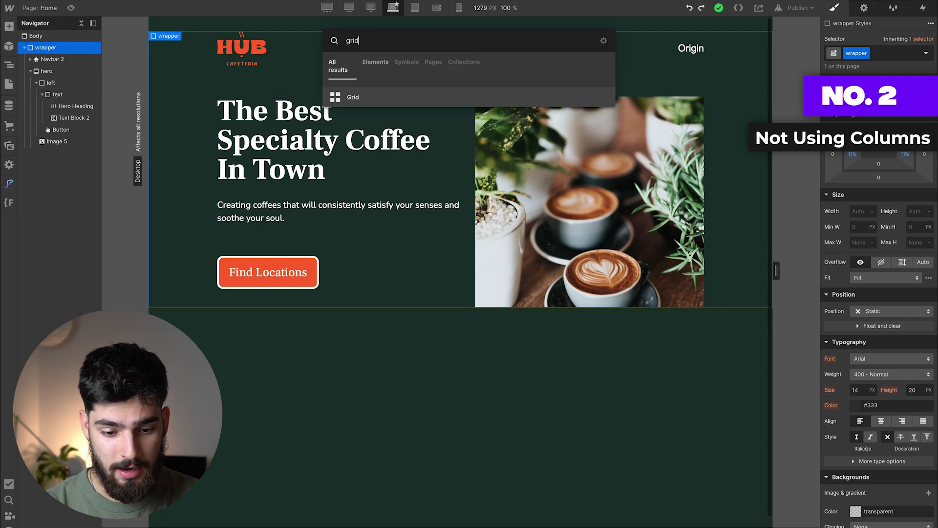
{"action": "key", "text": "Return"}
Step: Add a two-column Columns element and select its first column to view layout settings
{"action": "left_click", "coordinate": [187, 320]}
{"action": "key", "text": "ctrl+e"}
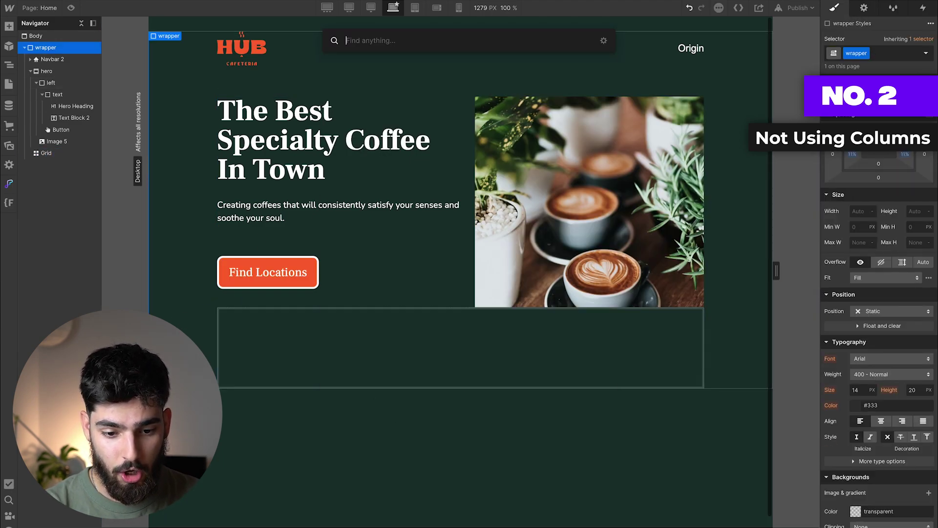
{"action": "type", "text": "clo="}
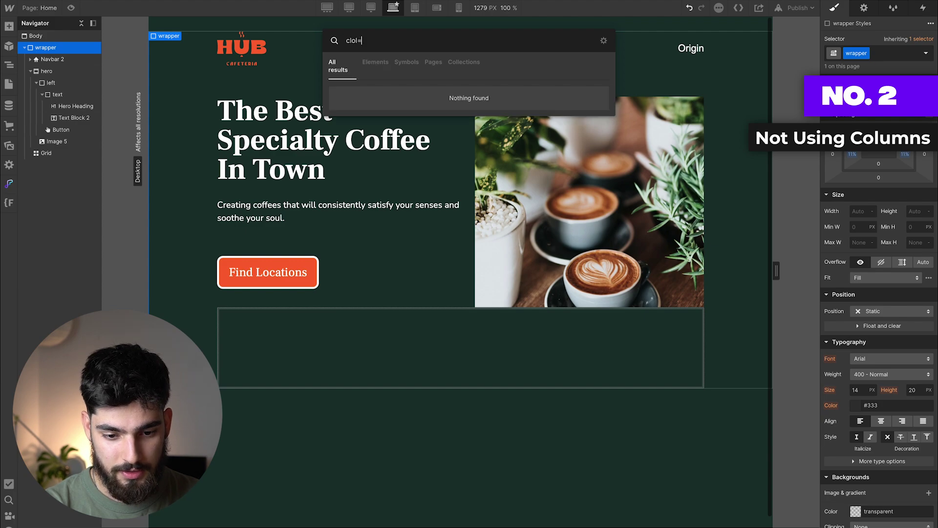
{"action": "key", "text": "BackSpace"}
{"action": "key", "text": "BackSpace"}
{"action": "key", "text": "BackSpace"}
{"action": "type", "text": "olu"}
{"action": "key", "text": "Return"}
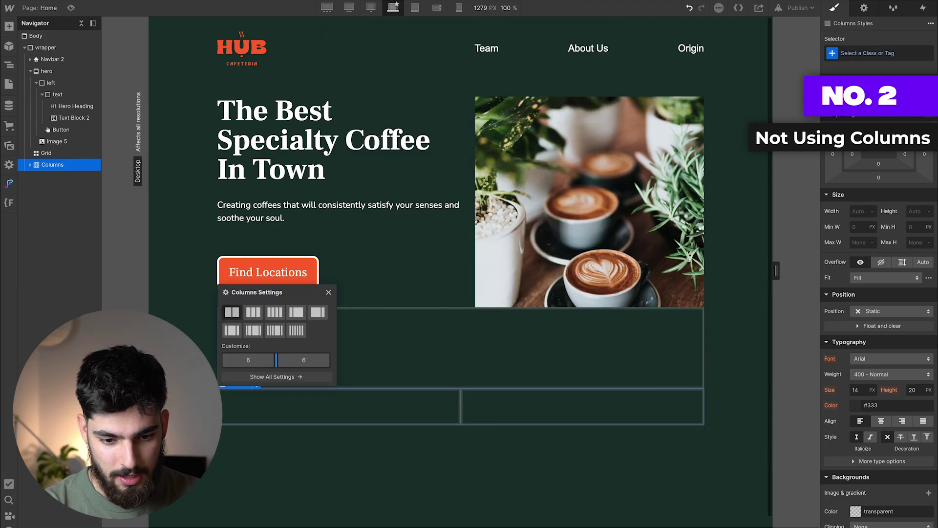
{"action": "left_click", "coordinate": [406, 358]}
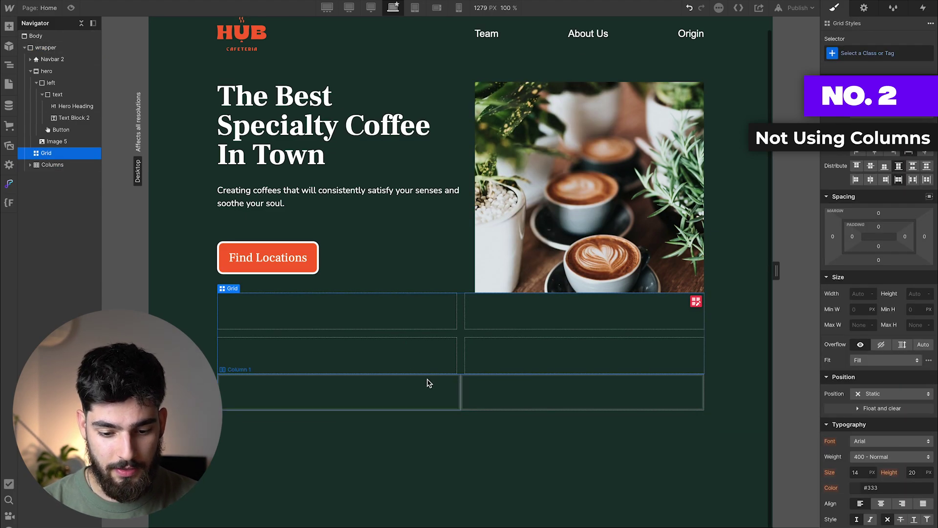
{"action": "left_click", "coordinate": [428, 383]}
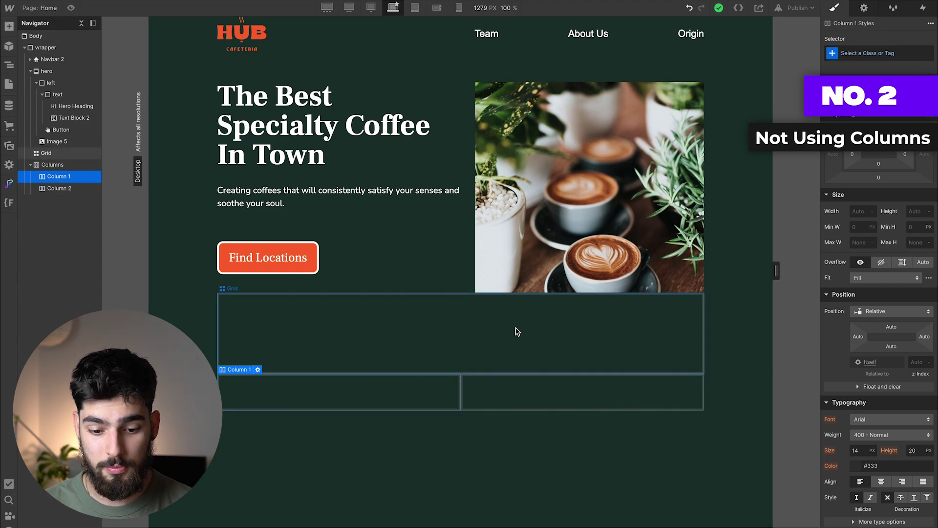
{"action": "left_click", "coordinate": [864, 9]}
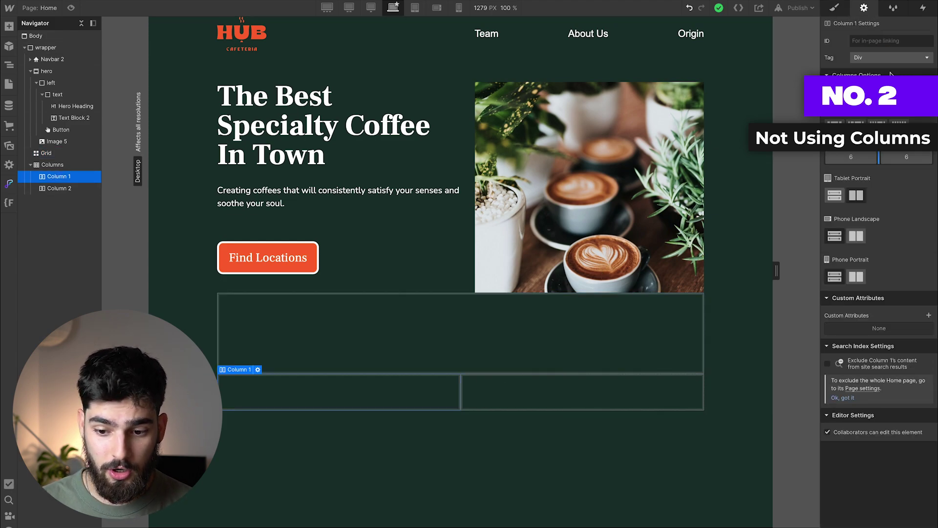
Step: Switch the Columns row through the 3-, 4- and 6-column presets
{"action": "left_click", "coordinate": [859, 117]}
{"action": "left_click", "coordinate": [896, 117]}
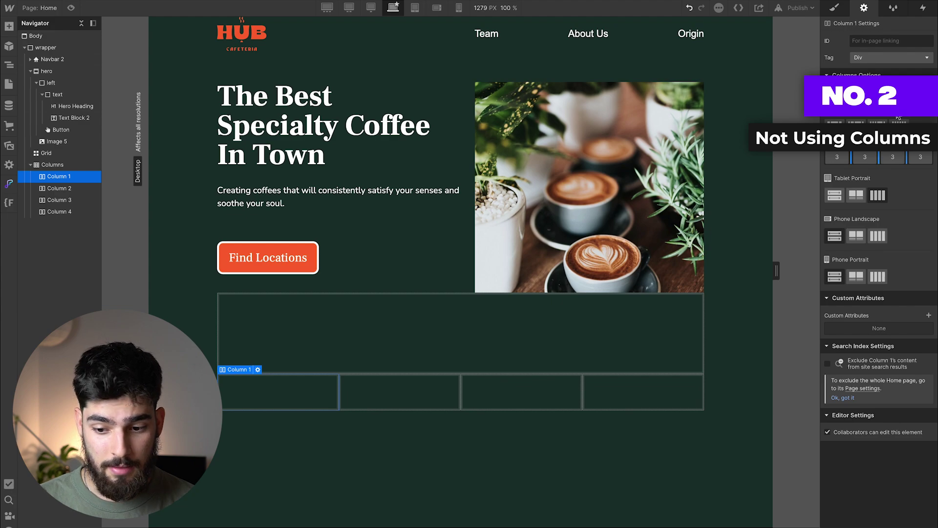
{"action": "left_click", "coordinate": [921, 120]}
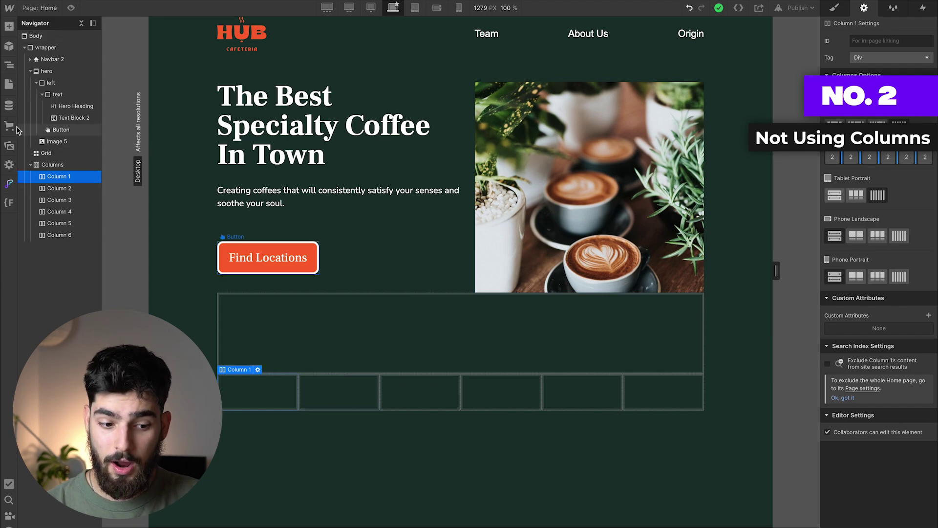
Step: Duplicate the Columns row, then delete both Columns rows
{"action": "left_click", "coordinate": [53, 164]}
{"action": "key", "text": "ctrl+d"}
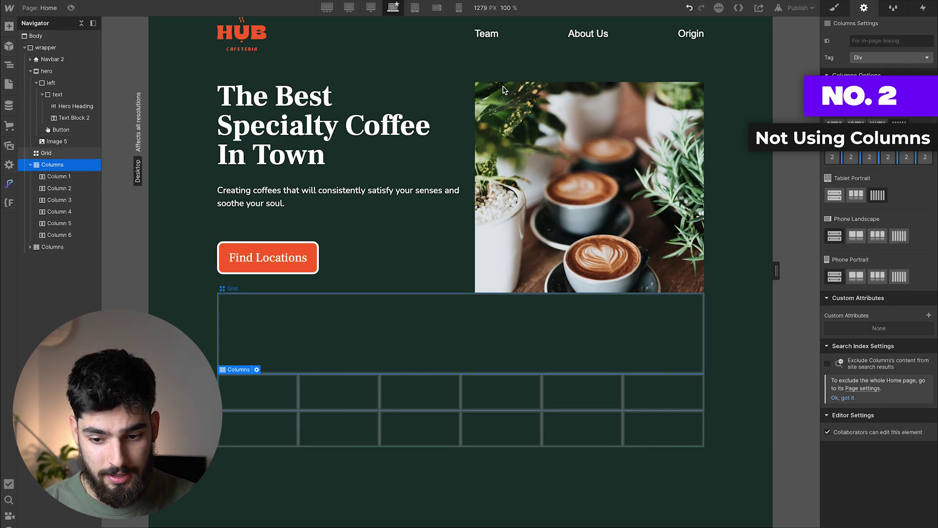
{"action": "key", "text": "s"}
{"action": "left_click", "coordinate": [463, 424]}
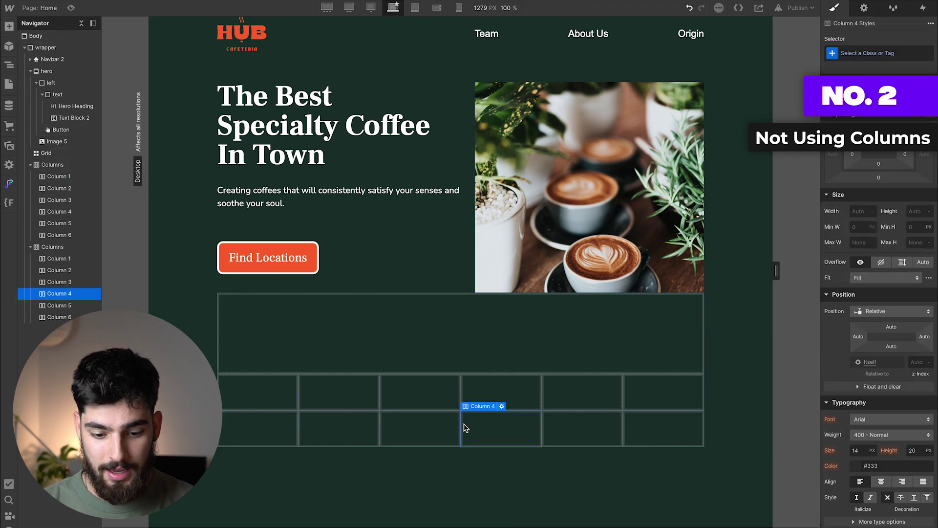
{"action": "left_click", "coordinate": [49, 165]}
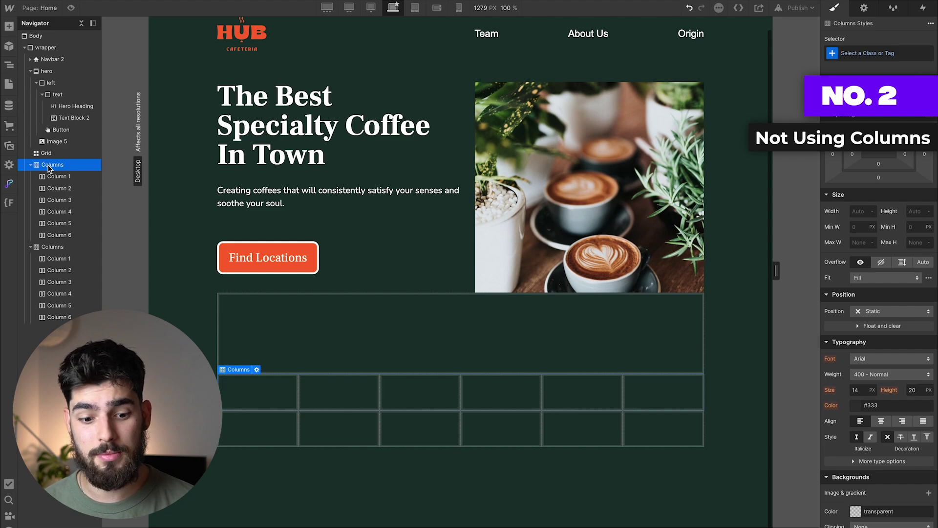
{"action": "key", "text": "Delete"}
{"action": "key", "text": "Delete"}
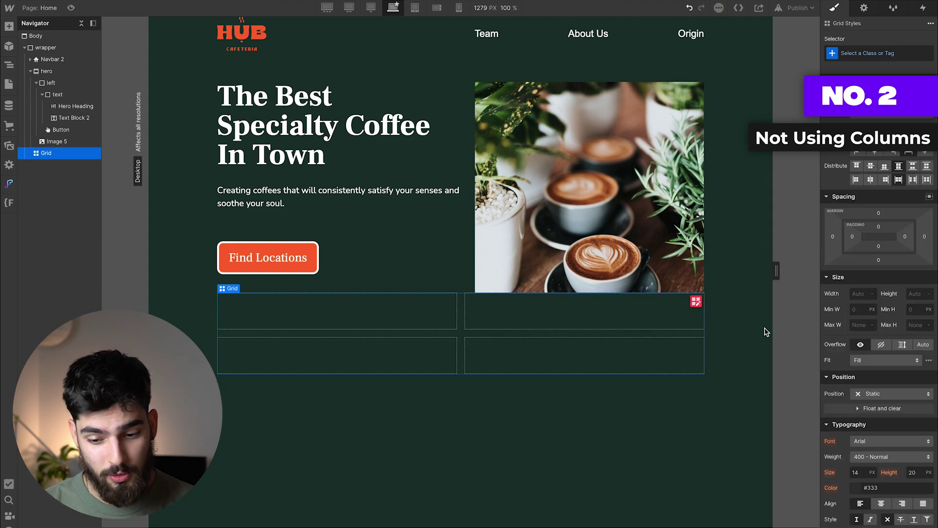
Step: Edit the Grid to six columns with additional rows
{"action": "left_click", "coordinate": [864, 8]}
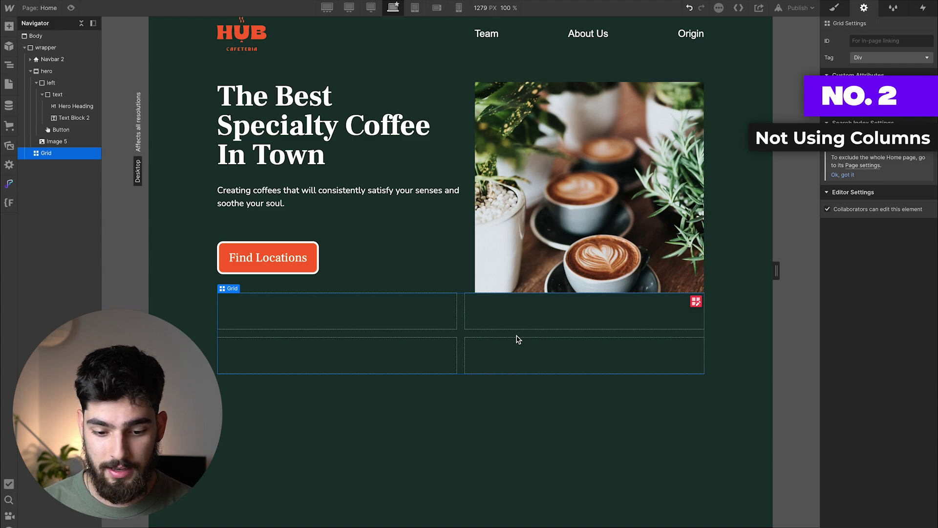
{"action": "key", "text": "s"}
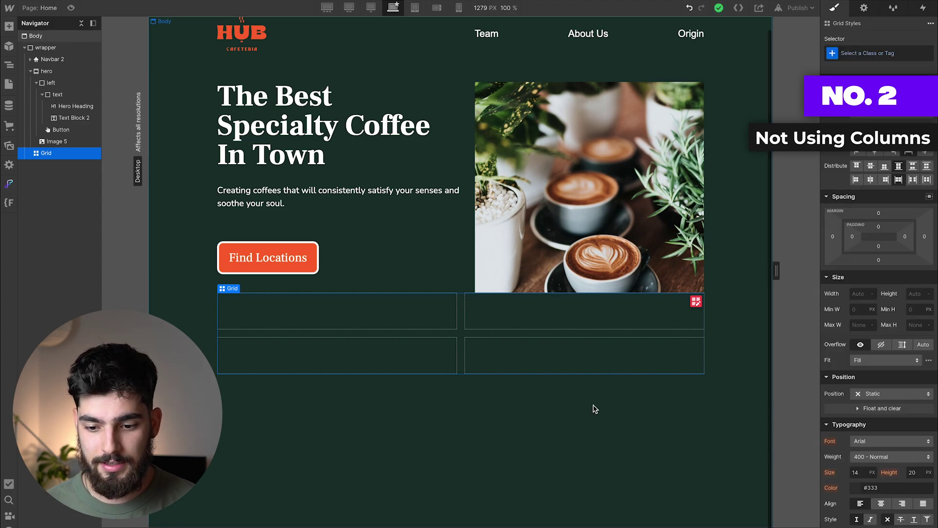
{"action": "left_click", "coordinate": [695, 301]}
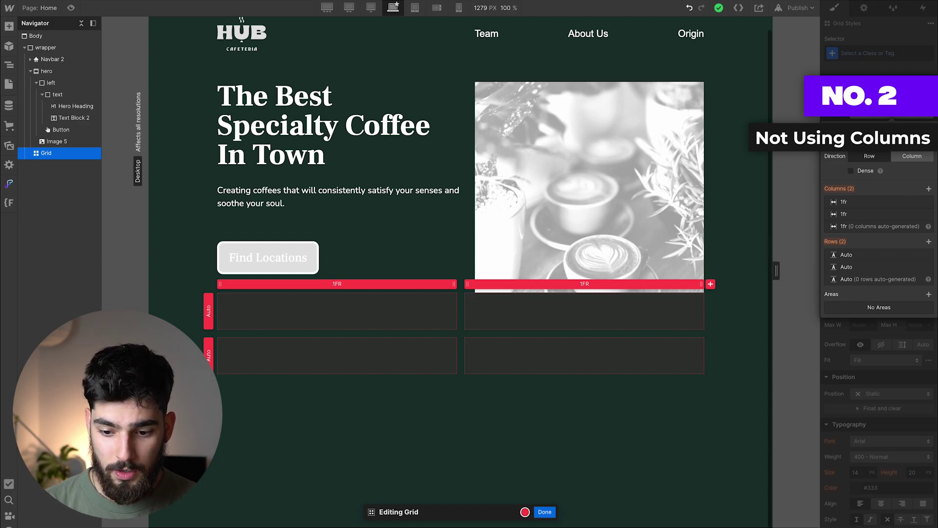
{"action": "left_click", "coordinate": [929, 189]}
{"action": "left_click", "coordinate": [928, 189]}
{"action": "left_click", "coordinate": [929, 189]}
{"action": "left_click", "coordinate": [929, 188]}
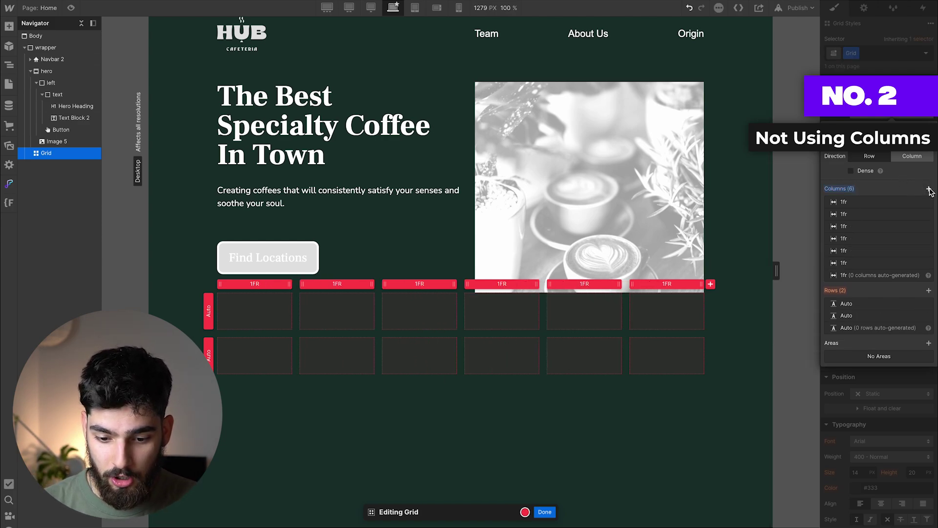
{"action": "left_click", "coordinate": [929, 290]}
{"action": "left_click", "coordinate": [929, 290]}
{"action": "left_click", "coordinate": [929, 291]}
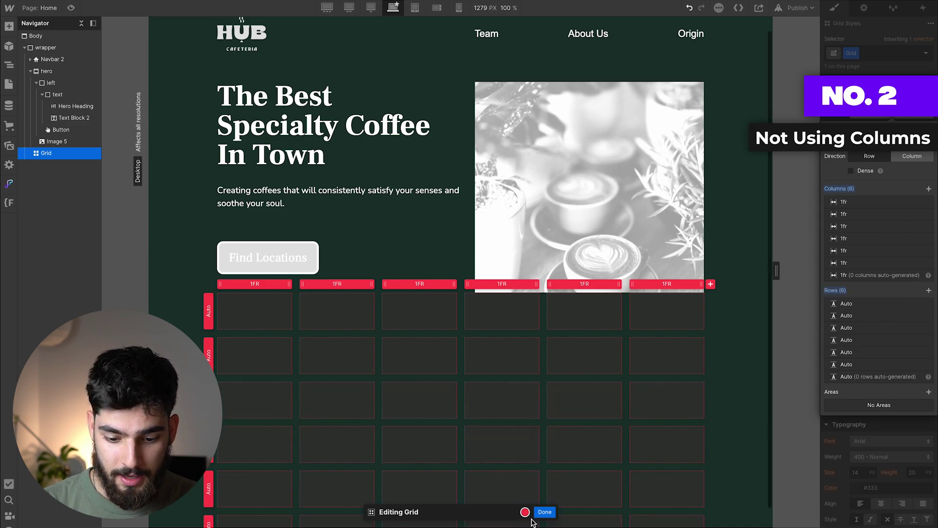
{"action": "left_click", "coordinate": [544, 511]}
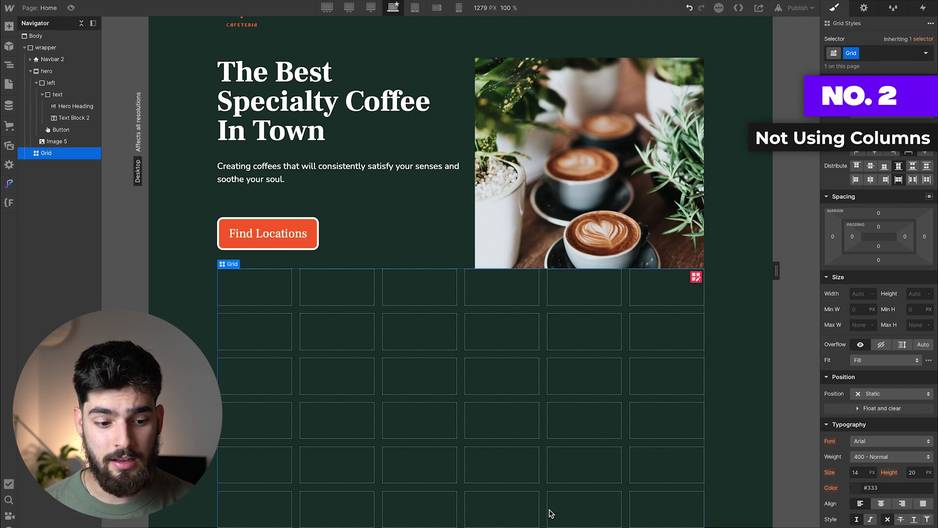
Step: Reopen grid editing and add columns up to twelve
{"action": "left_click", "coordinate": [696, 277]}
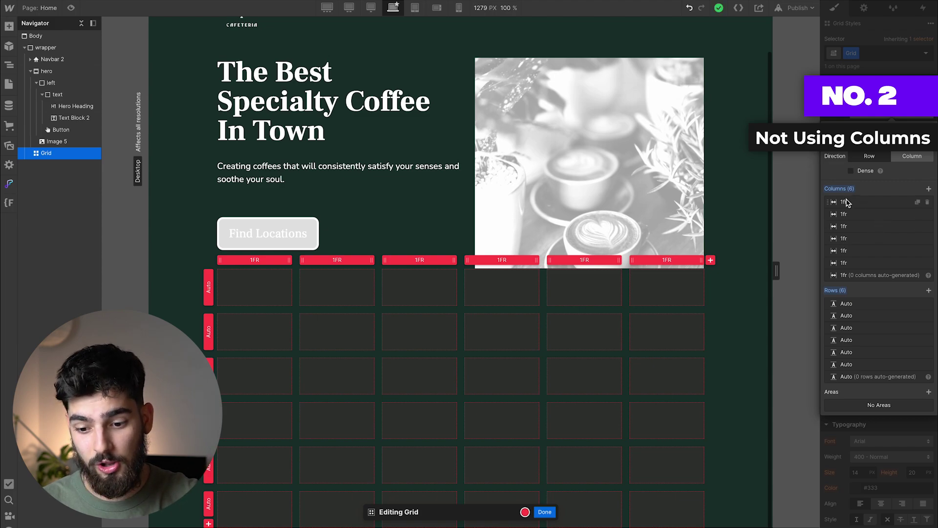
{"action": "left_click", "coordinate": [711, 260]}
{"action": "left_click", "coordinate": [711, 261]}
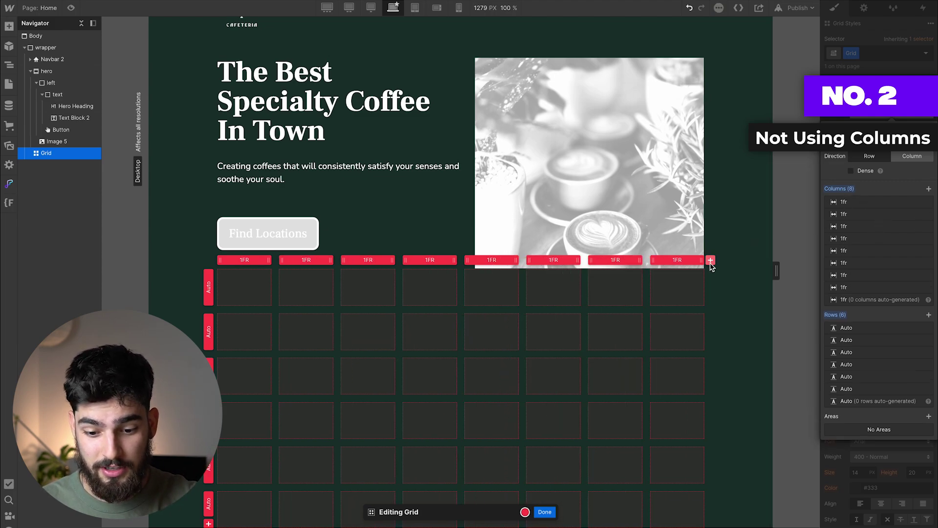
{"action": "left_click", "coordinate": [711, 260]}
{"action": "left_click", "coordinate": [710, 261]}
{"action": "left_click", "coordinate": [710, 260]}
{"action": "left_click", "coordinate": [710, 261]}
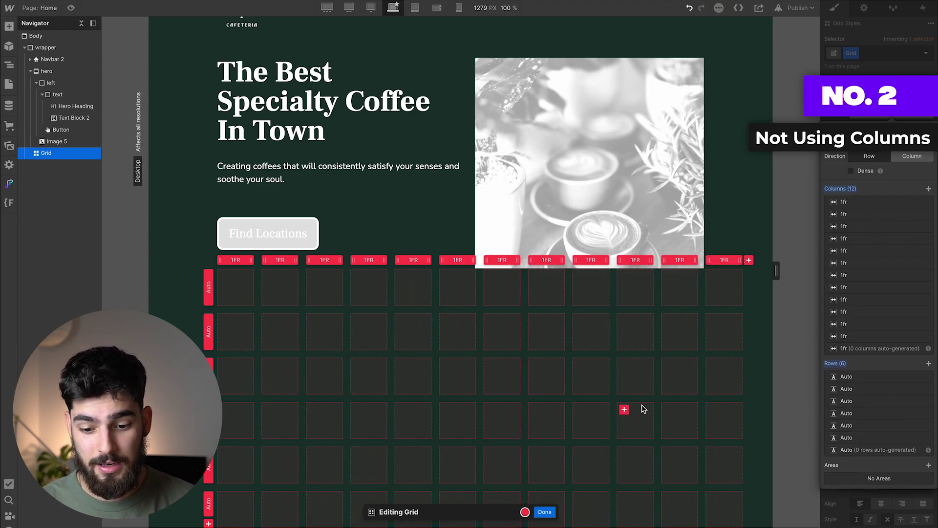
{"action": "left_click", "coordinate": [545, 511]}
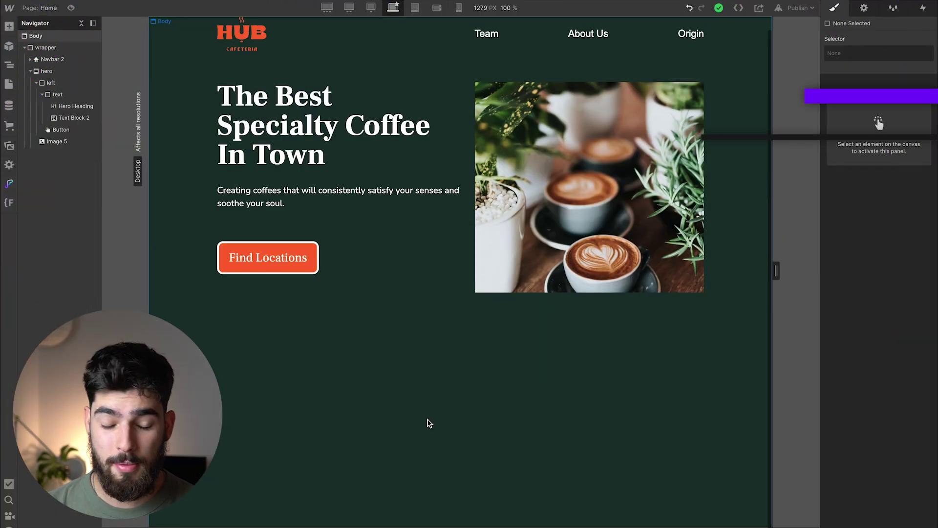
Step: Select the coffee photo, open the expanded Assets browser, select all images and choose Compress
{"action": "left_click", "coordinate": [551, 249]}
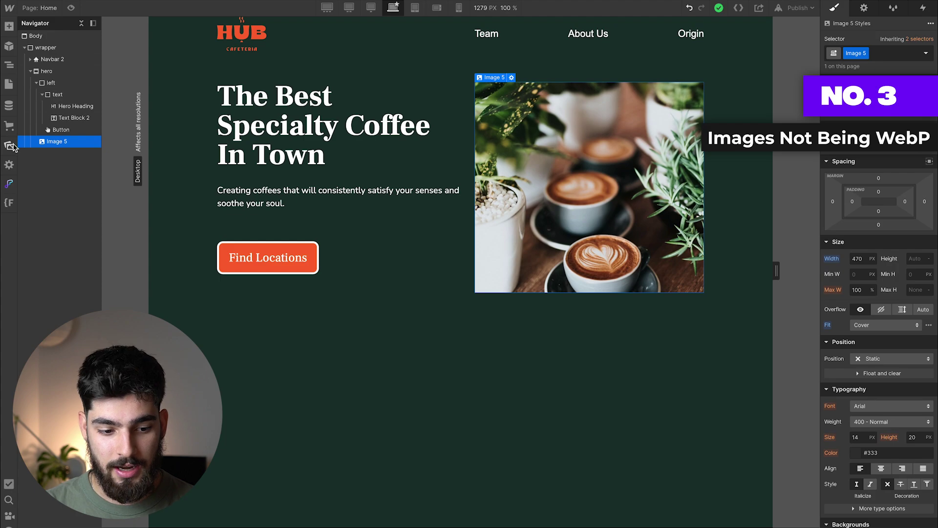
{"action": "left_click", "coordinate": [10, 146]}
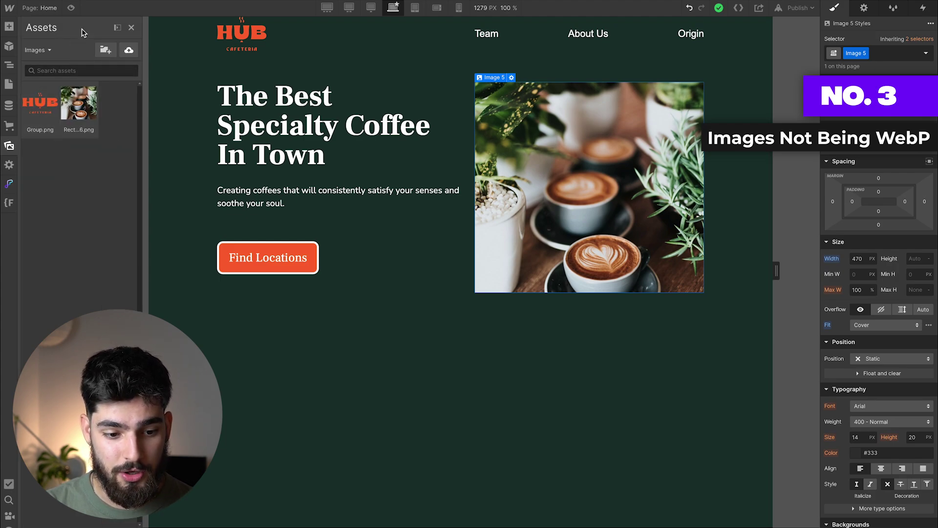
{"action": "left_click", "coordinate": [118, 28]}
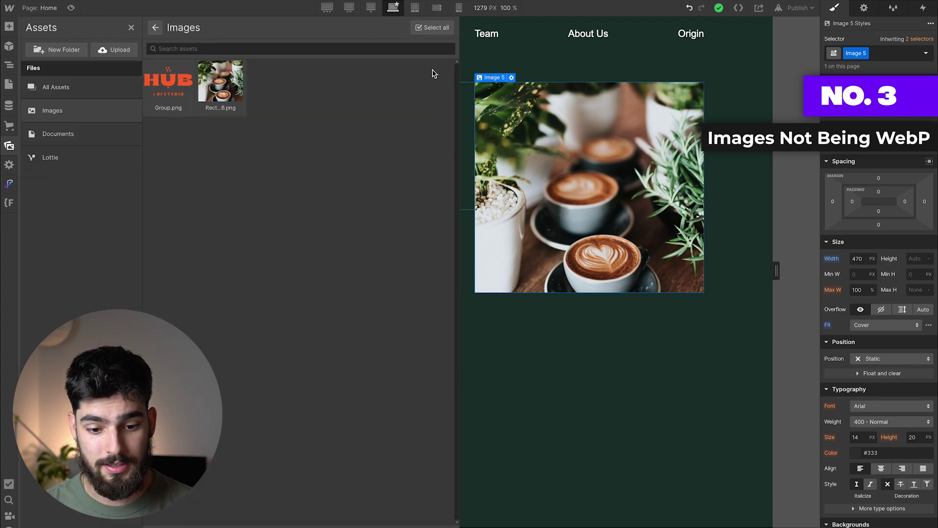
{"action": "left_click", "coordinate": [427, 27]}
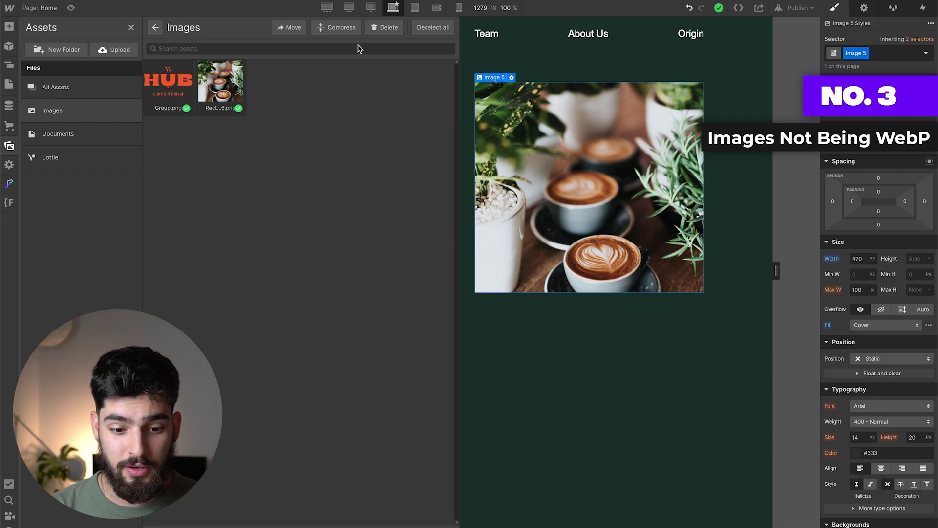
{"action": "left_click", "coordinate": [346, 30]}
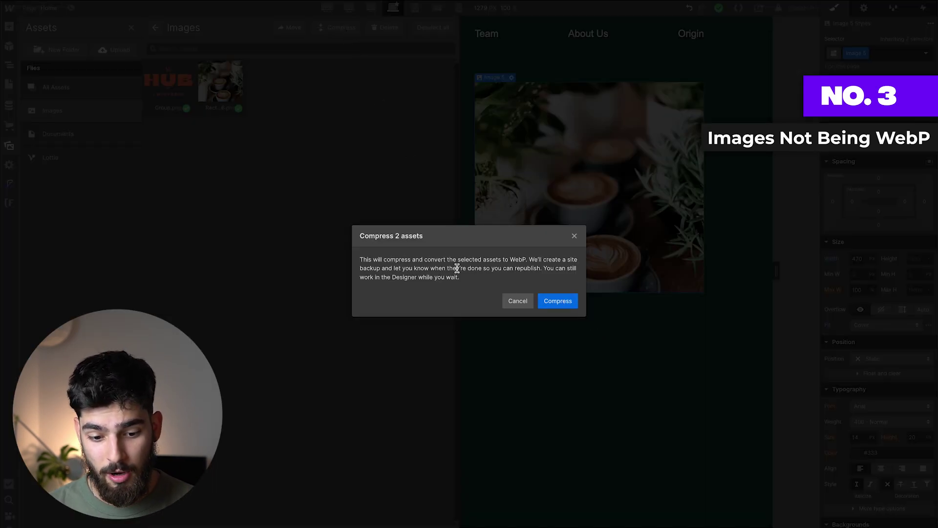
Step: Confirm compressing Group.png and Rect…6.png to WebP and close the asset library
{"action": "left_click", "coordinate": [576, 300]}
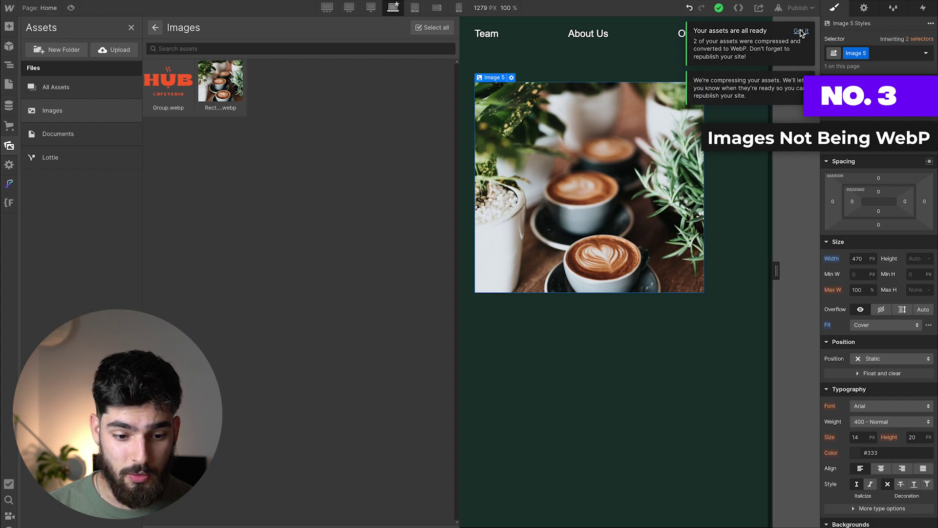
{"action": "mouse_move", "coordinate": [186, 111]}
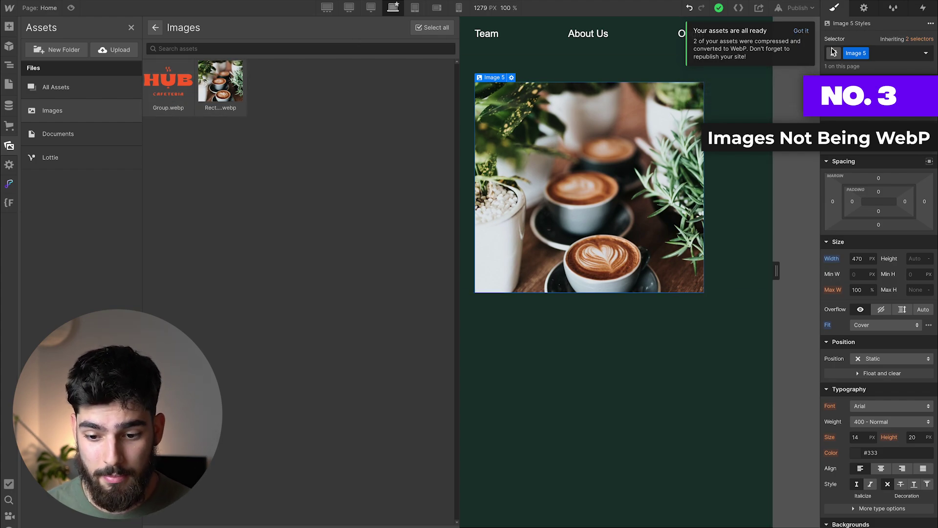
{"action": "left_click", "coordinate": [760, 209]}
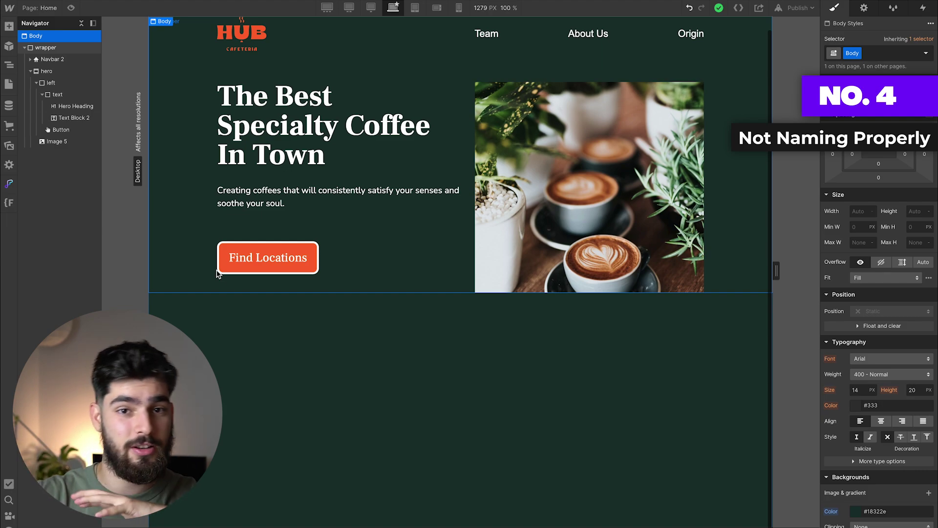
Step: Rename the hero text wrapper's class from text to div123
{"action": "left_click", "coordinate": [58, 94]}
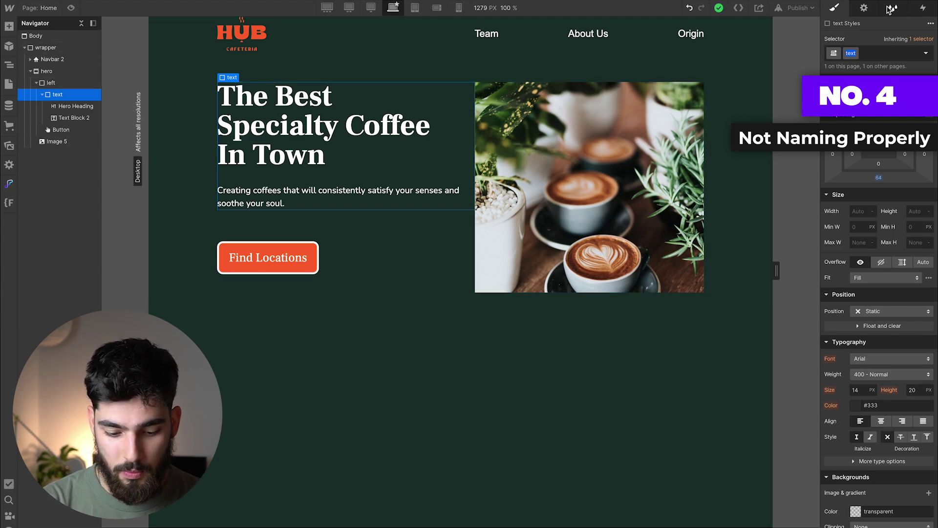
{"action": "double_click", "coordinate": [850, 53]}
{"action": "type", "text": "div123"}
{"action": "key", "text": "Return"}
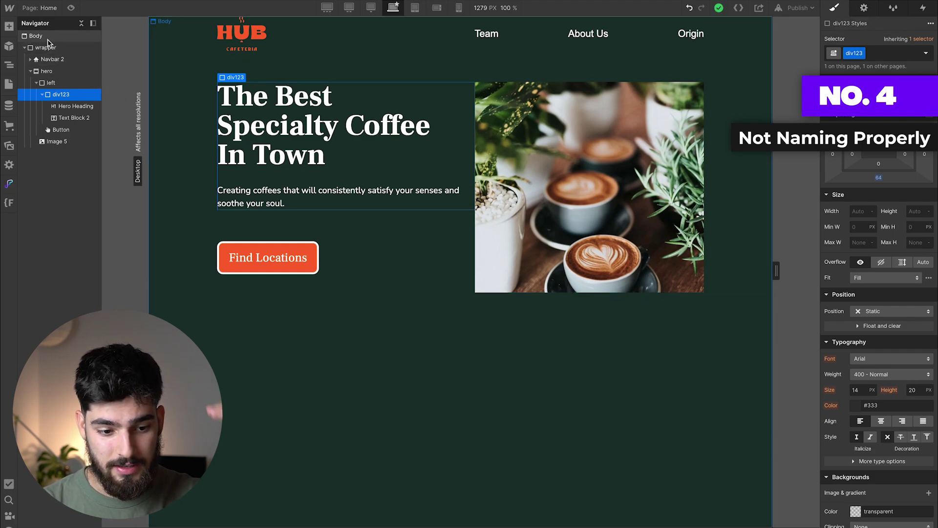
{"action": "left_click", "coordinate": [360, 310]}
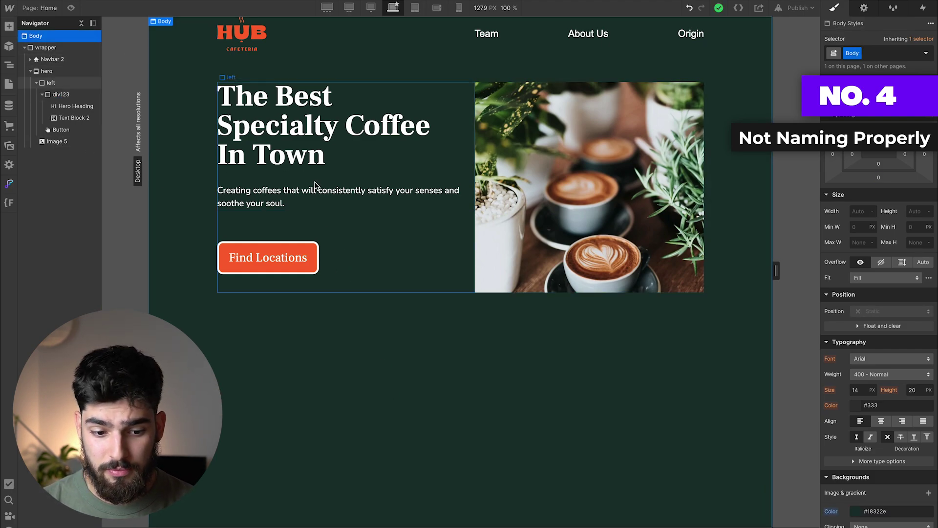
{"action": "left_click", "coordinate": [303, 156]}
{"action": "left_click", "coordinate": [319, 201]}
{"action": "left_click", "coordinate": [308, 260]}
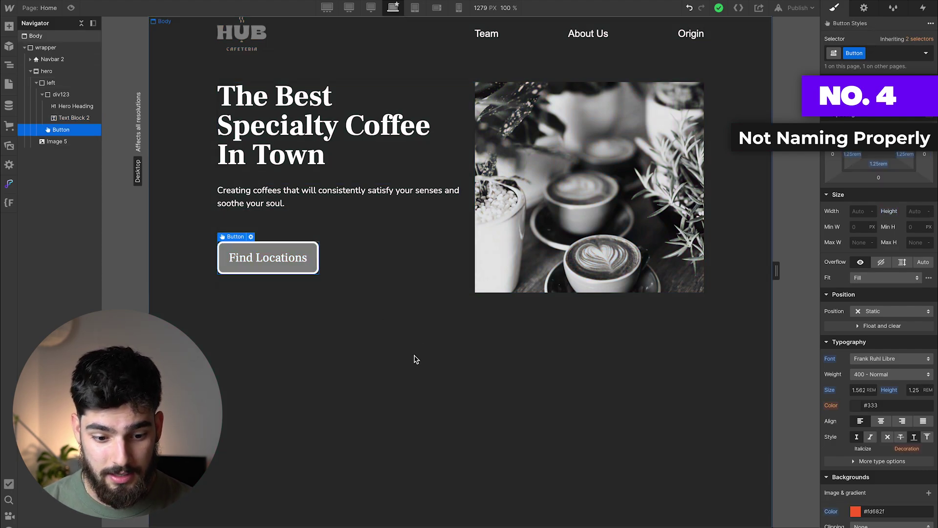
{"action": "left_click", "coordinate": [414, 359]}
{"action": "left_click", "coordinate": [451, 162]}
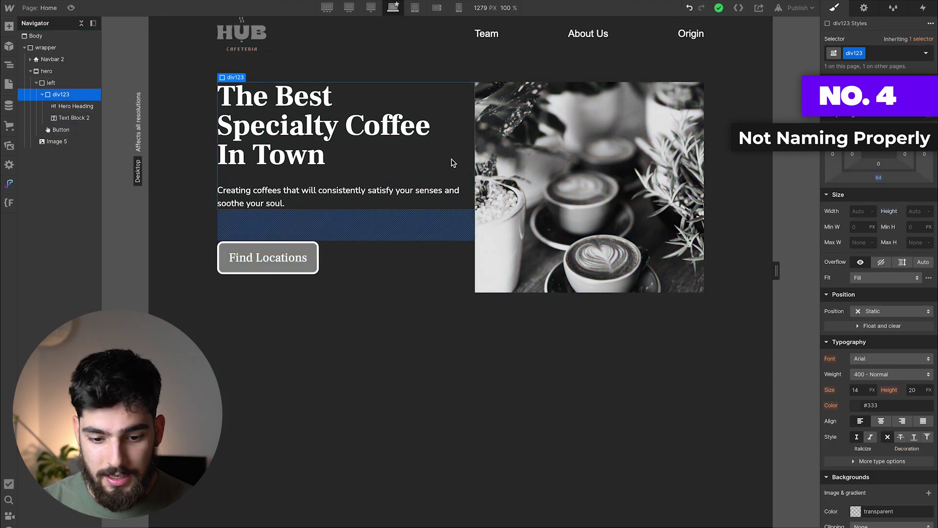
{"action": "left_click", "coordinate": [361, 132]}
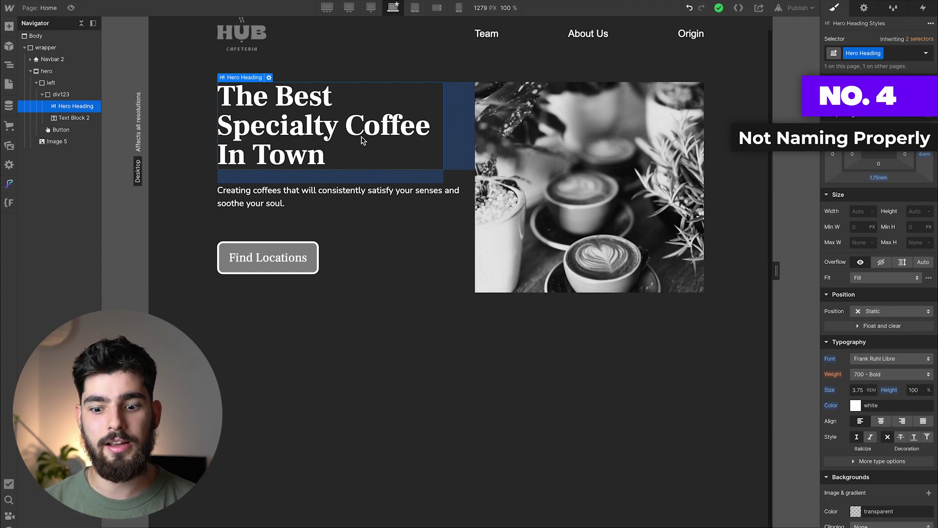
{"action": "left_click", "coordinate": [440, 278]}
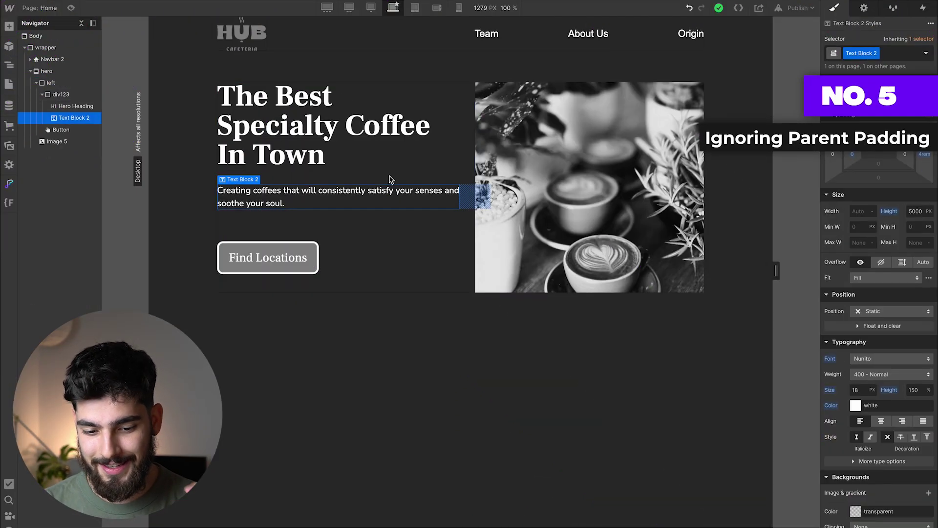
Step: Undo the last style change and set the Hero Heading's right margin to 0
{"action": "left_click", "coordinate": [420, 149]}
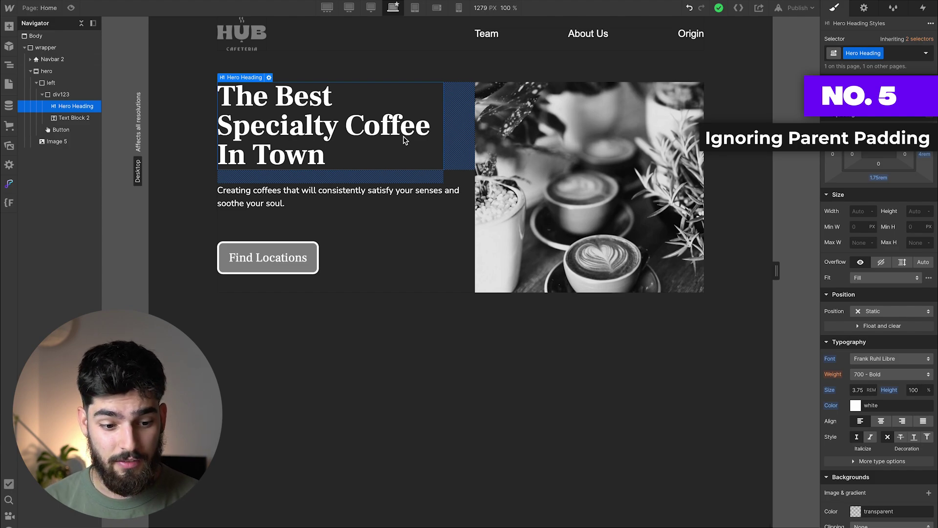
{"action": "key", "text": "ctrl+z"}
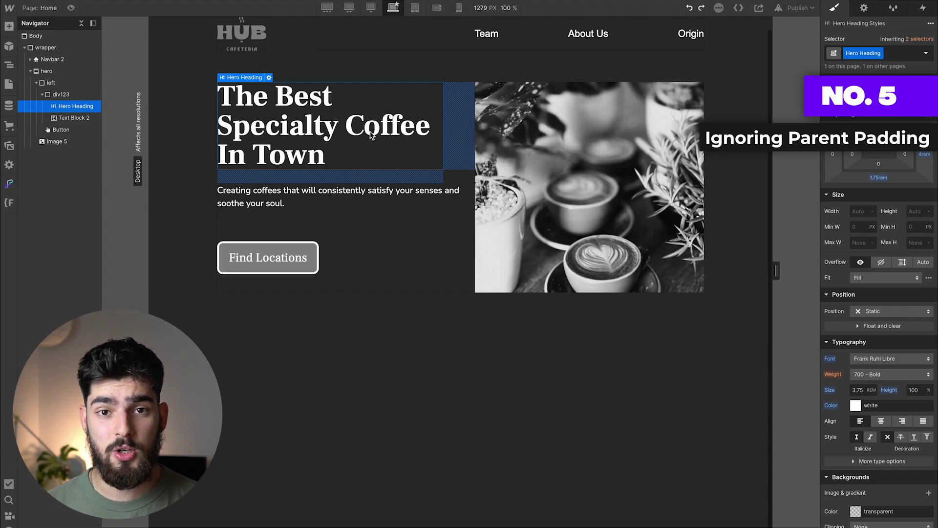
{"action": "left_click", "coordinate": [925, 156], "text": "alt"}
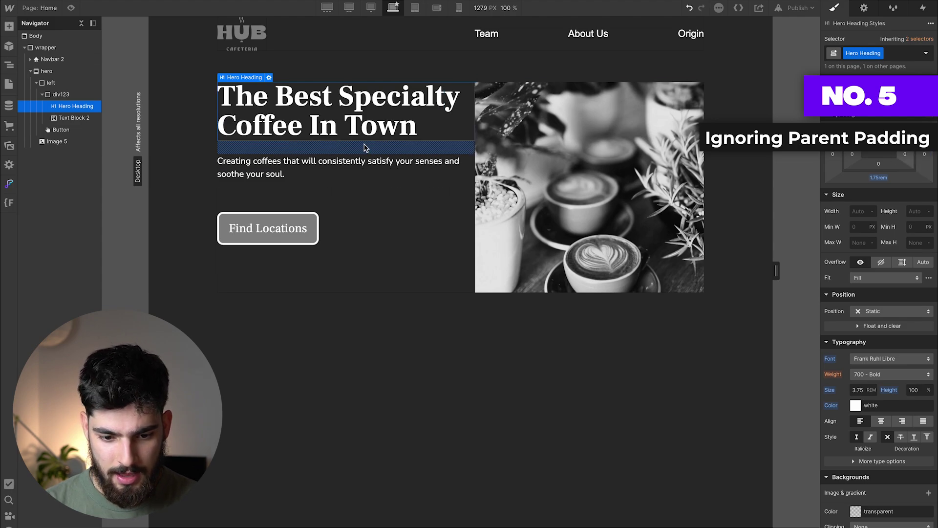
Step: Rename the div123 wrapper class back to text
{"action": "left_click", "coordinate": [364, 164]}
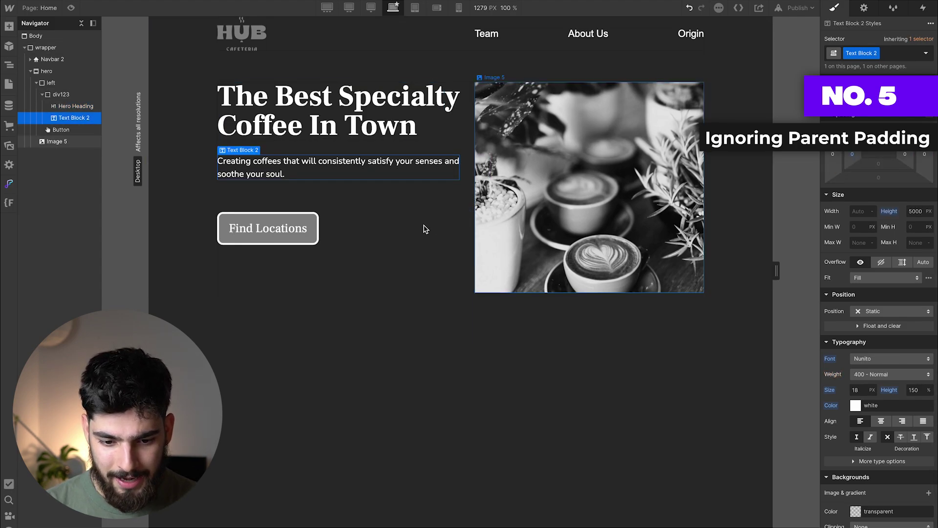
{"action": "left_click", "coordinate": [378, 210]}
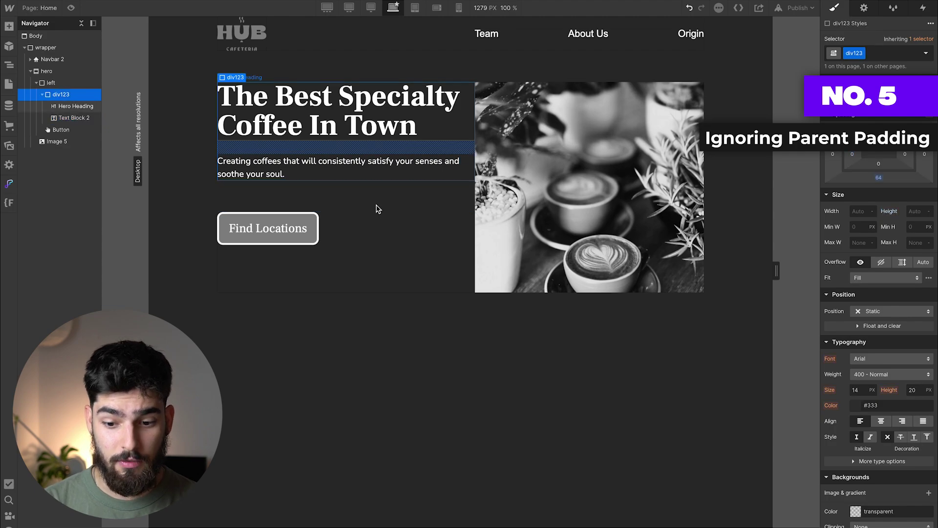
{"action": "double_click", "coordinate": [853, 53]}
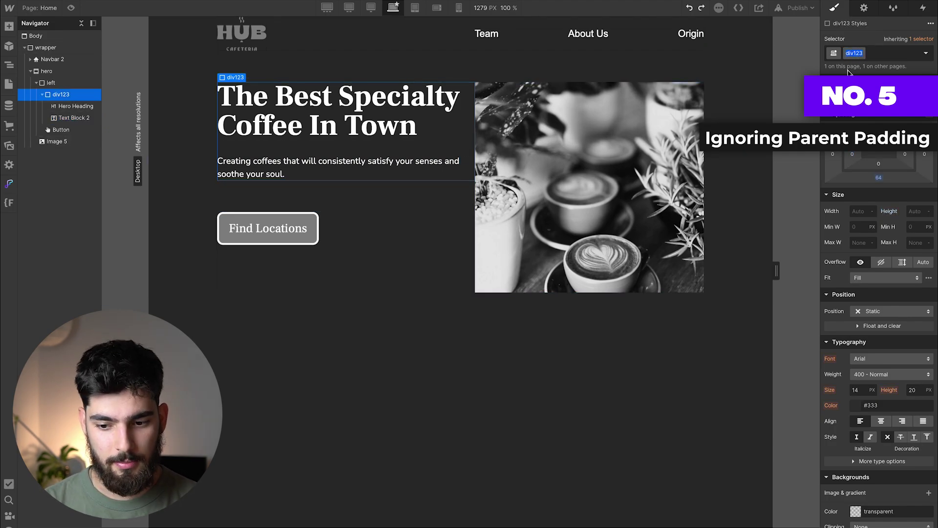
{"action": "type", "text": "text"}
{"action": "key", "text": "Return"}
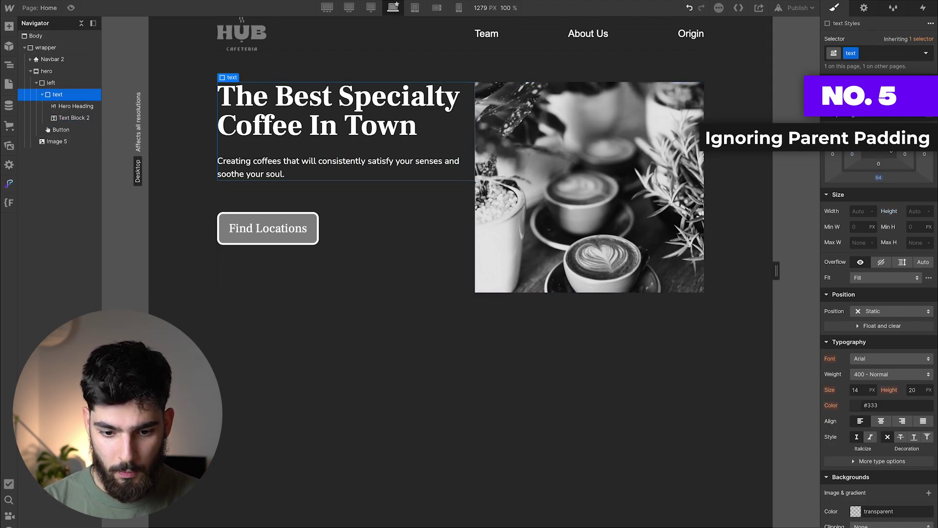
Step: Give the text wrapper 4rem right padding
{"action": "left_click", "coordinate": [905, 154]}
{"action": "type", "text": "34"}
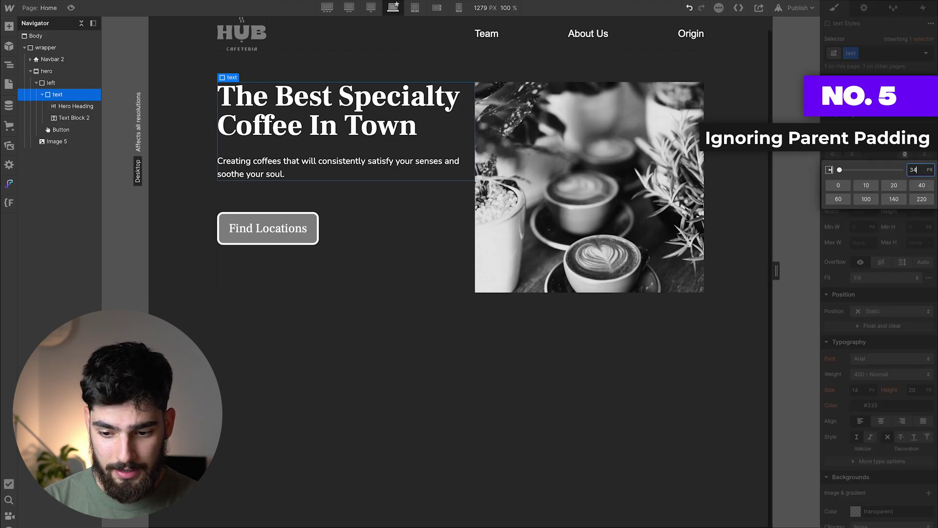
{"action": "key", "text": "BackSpace"}
{"action": "key", "text": "BackSpace"}
{"action": "type", "text": "4rem"}
{"action": "key", "text": "Return"}
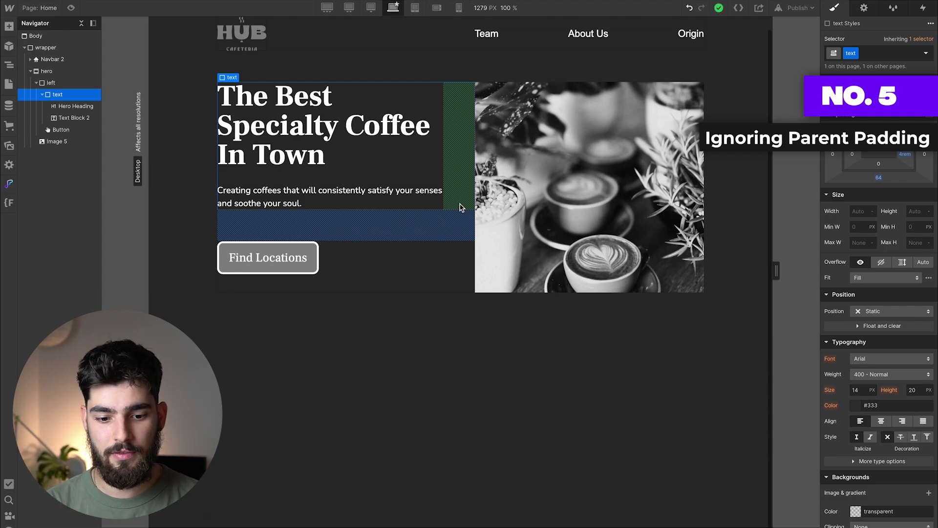
Step: Select the paragraph, heading and text wrapper in turn to check the spacing
{"action": "left_click", "coordinate": [413, 205]}
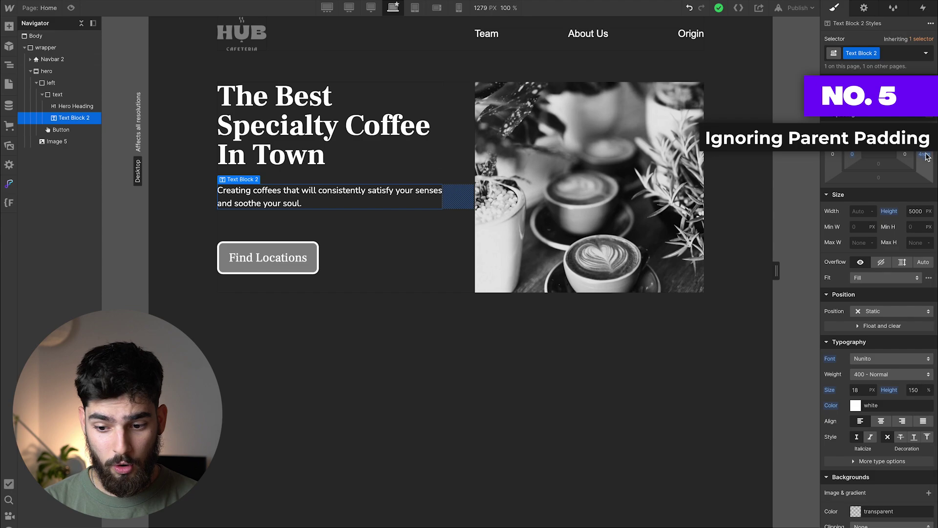
{"action": "left_click", "coordinate": [349, 108]}
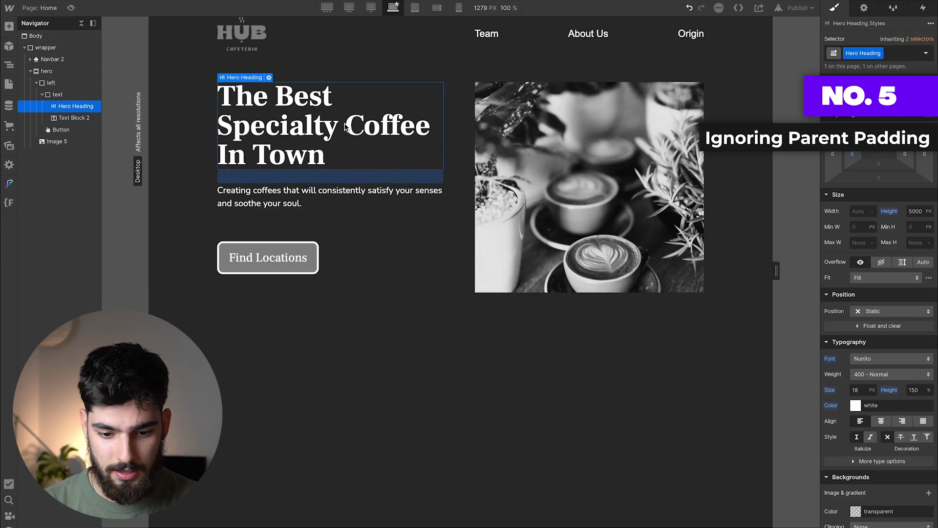
{"action": "left_click", "coordinate": [461, 167]}
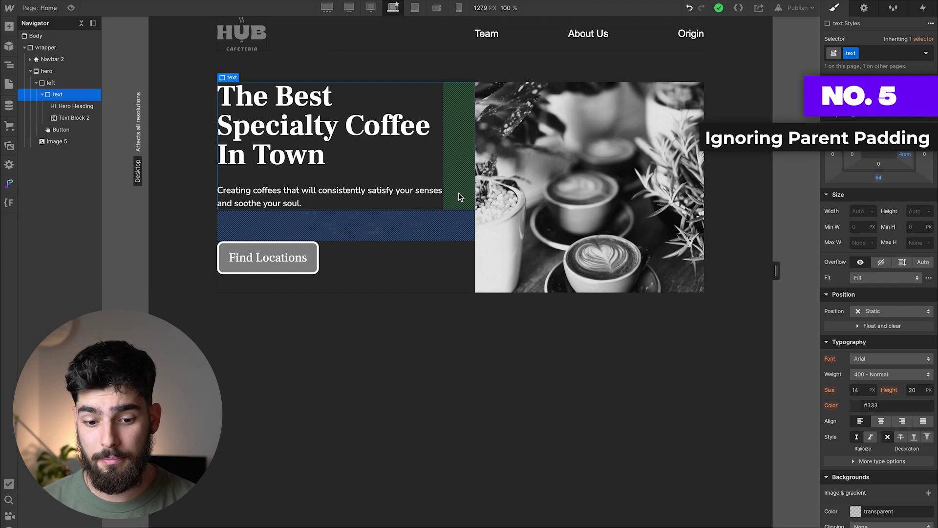
{"action": "left_click", "coordinate": [429, 143]}
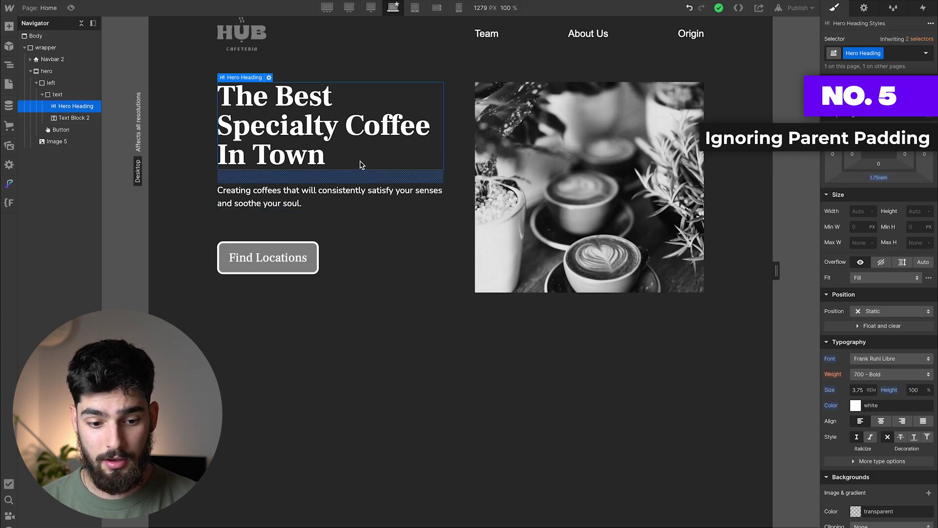
{"action": "left_click", "coordinate": [315, 191]}
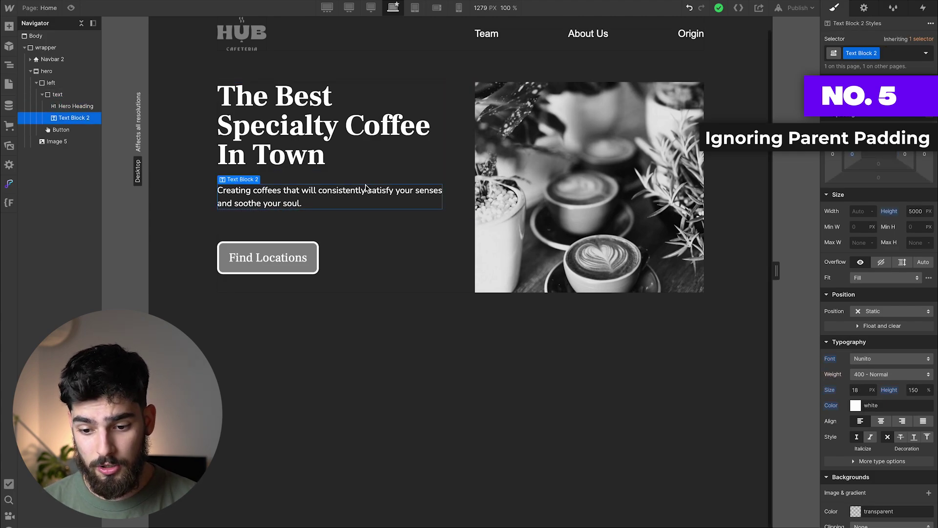
{"action": "left_click", "coordinate": [454, 194]}
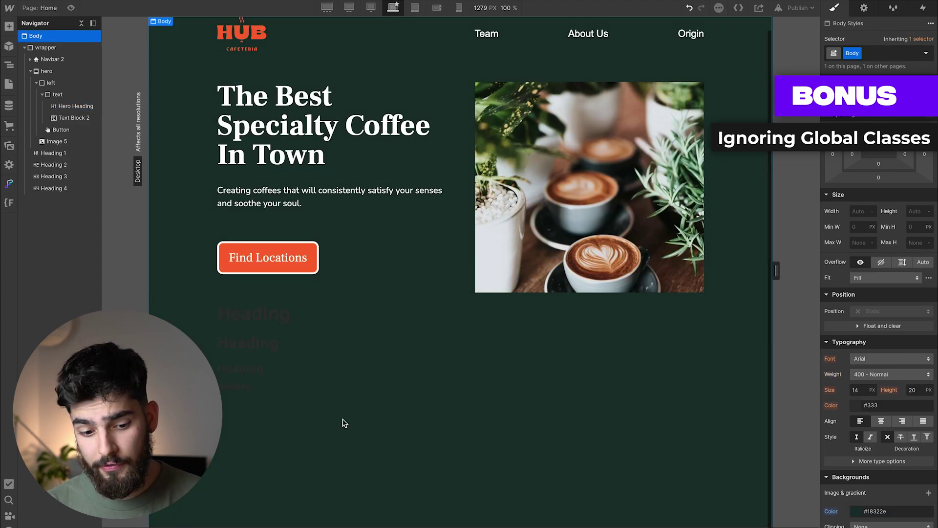
Step: Inspect the Heading 1 through Heading 4 samples on the style guide canvas
{"action": "left_click", "coordinate": [244, 318]}
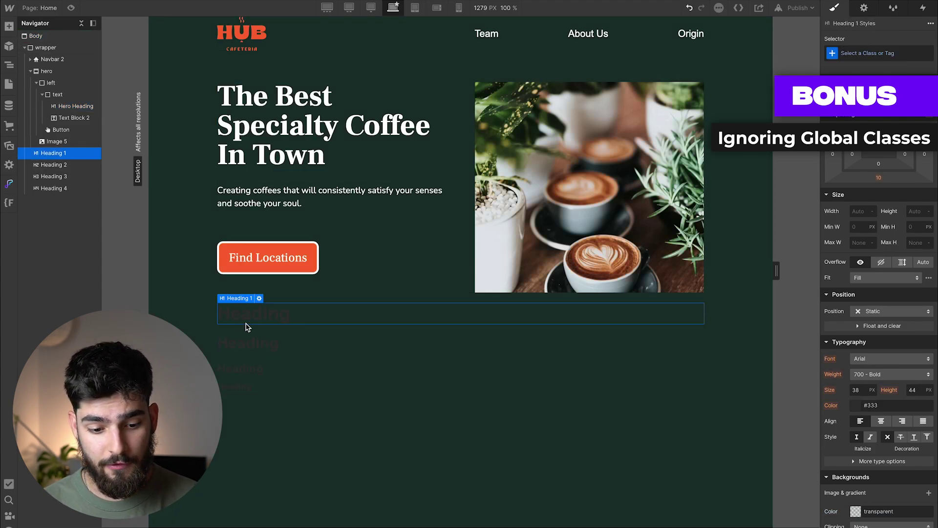
{"action": "left_click", "coordinate": [255, 346]}
{"action": "left_click", "coordinate": [253, 313]}
{"action": "left_click", "coordinate": [252, 339]}
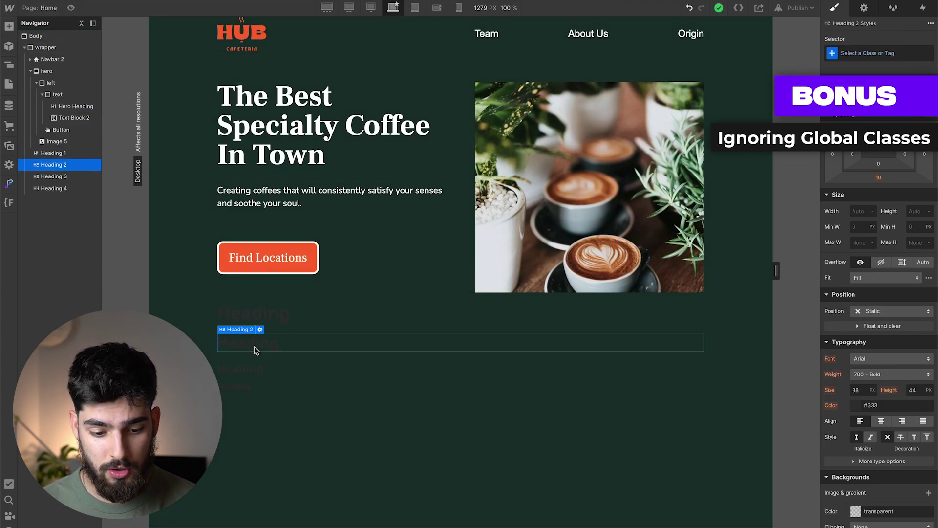
{"action": "left_click", "coordinate": [255, 365]}
{"action": "left_click", "coordinate": [258, 387]}
Step: Check the hero heading's styles, then select the faint Heading 1 below the hero
{"action": "left_click", "coordinate": [300, 121]}
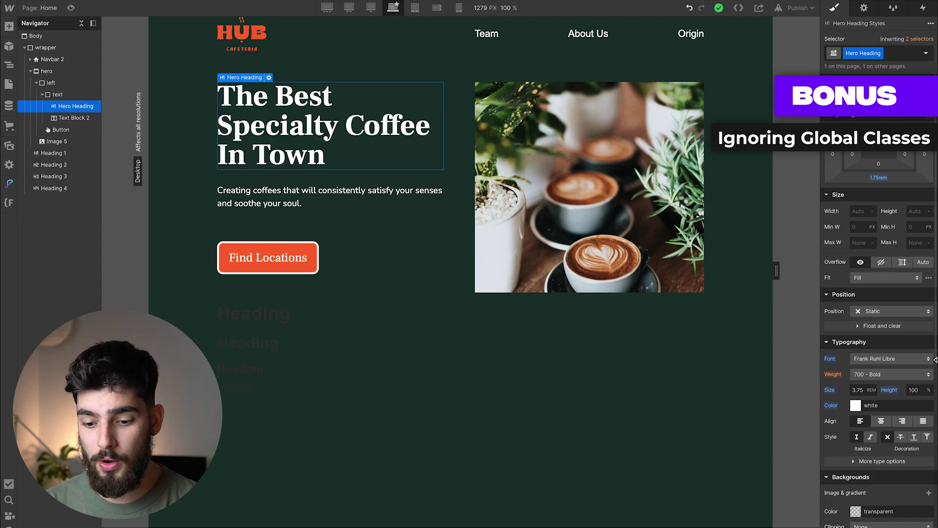
{"action": "scroll", "coordinate": [931, 362], "scroll_direction": "down", "scroll_amount": 2}
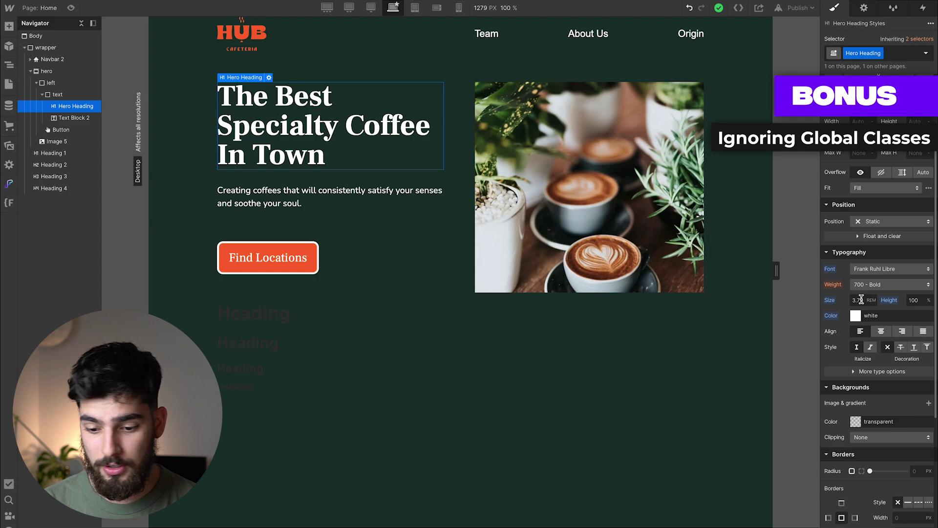
{"action": "left_click", "coordinate": [272, 322]}
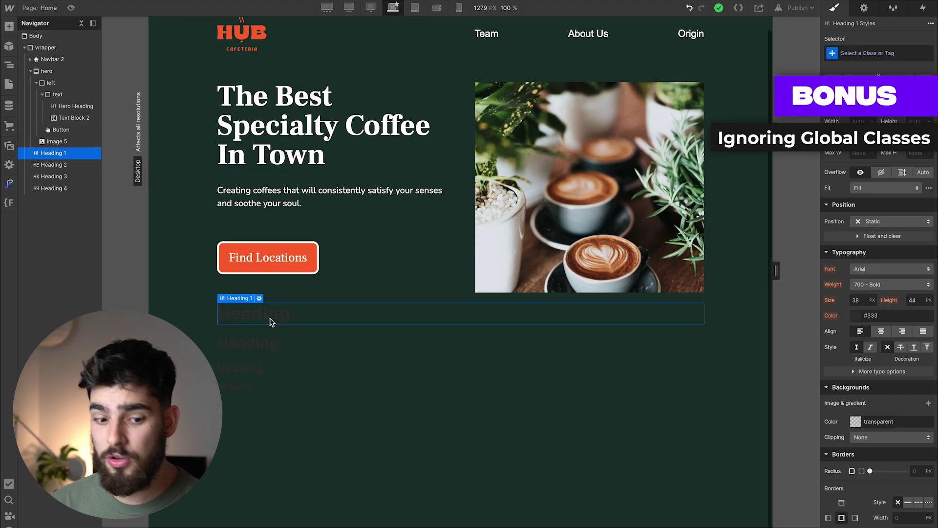
Step: Target the All H1 Headings tag and set its font to Frank Ruhl Libre
{"action": "left_click", "coordinate": [861, 53]}
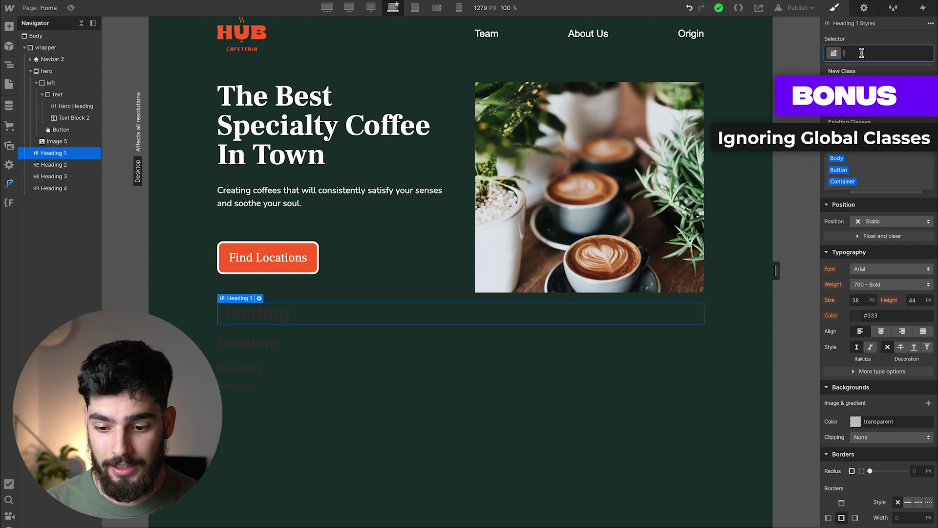
{"action": "key", "text": "Escape"}
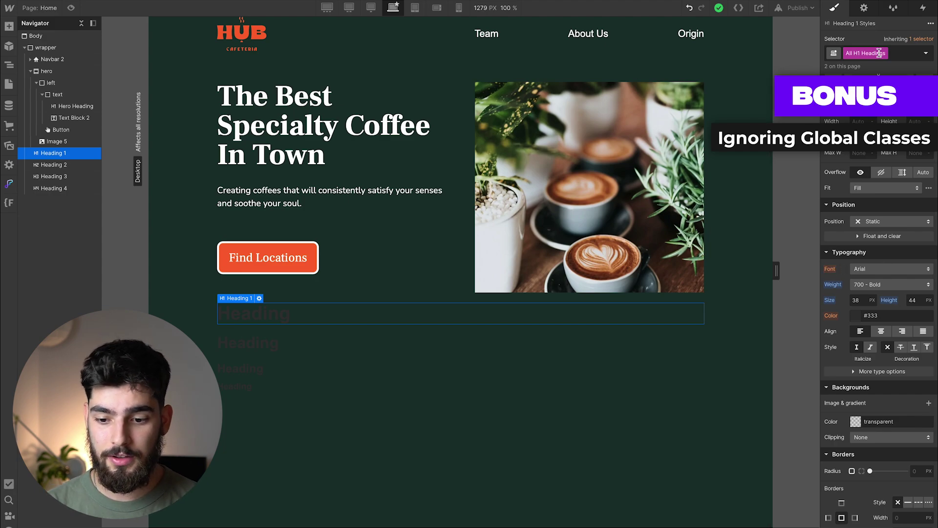
{"action": "left_click", "coordinate": [876, 275]}
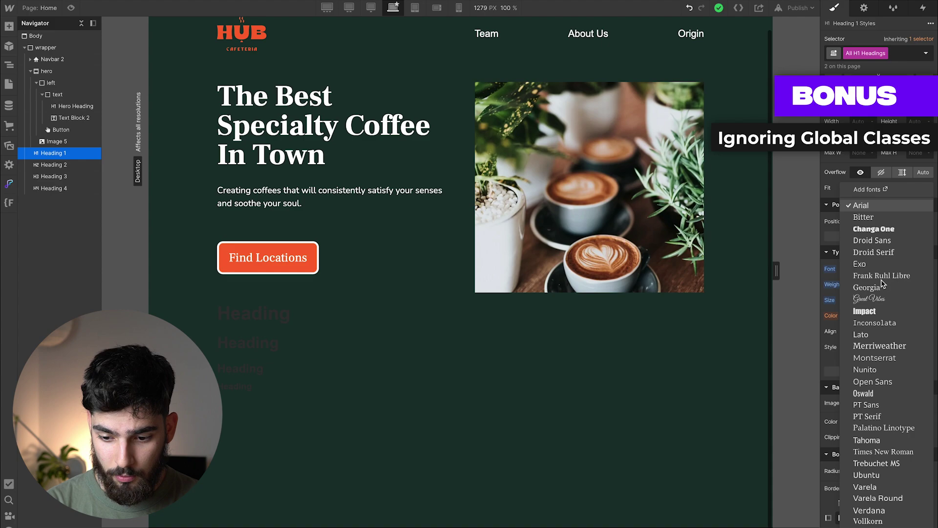
{"action": "left_click", "coordinate": [869, 276]}
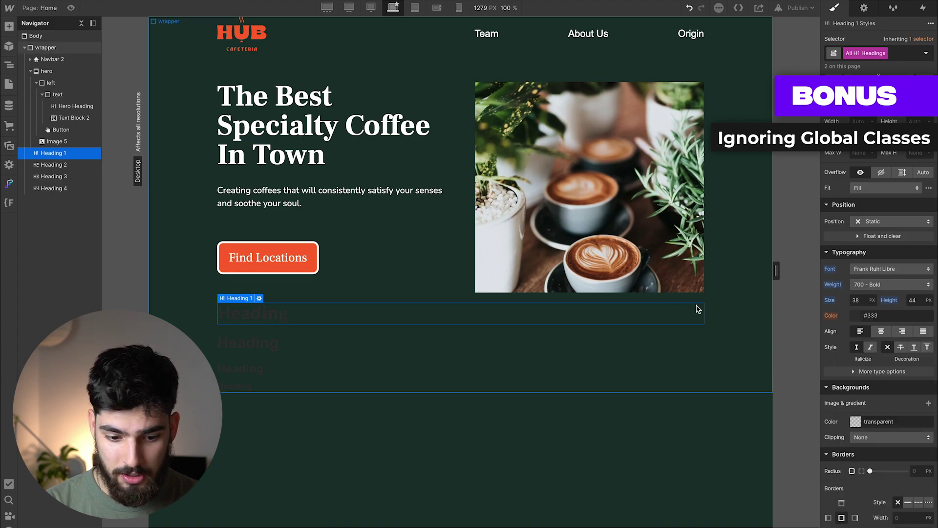
Step: Make all H1 headings weight 900 Black with white text colour
{"action": "left_click", "coordinate": [879, 287]}
{"action": "left_click", "coordinate": [860, 285]}
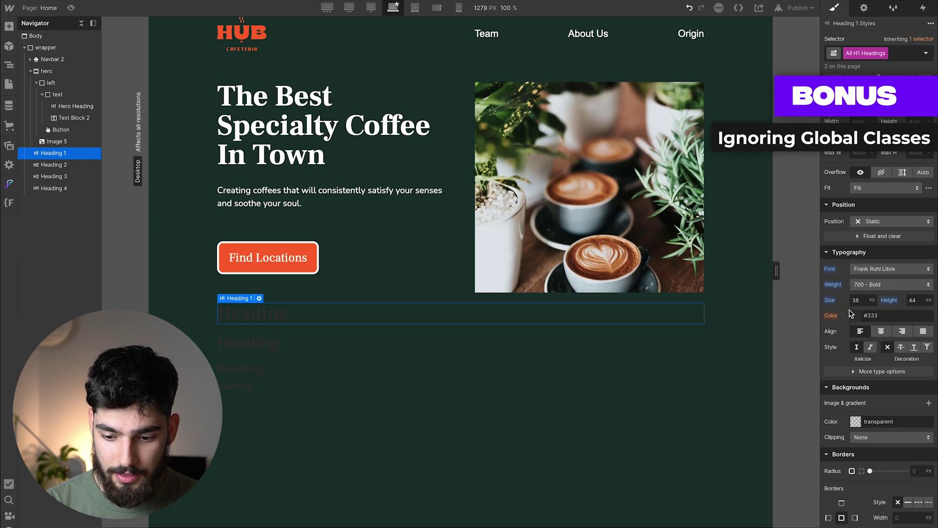
{"action": "left_click", "coordinate": [874, 286]}
{"action": "left_click", "coordinate": [875, 308]}
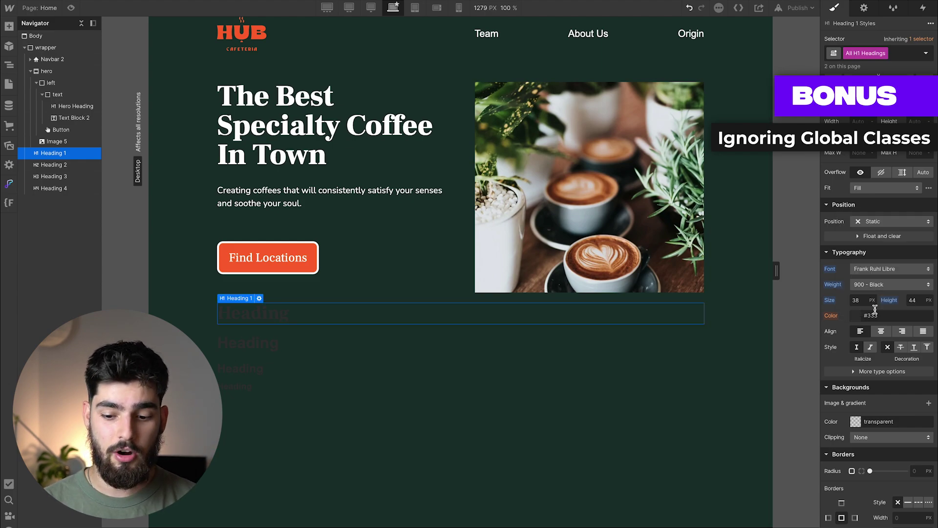
{"action": "left_click", "coordinate": [855, 315]}
{"action": "left_click", "coordinate": [844, 338]}
{"action": "left_click", "coordinate": [854, 314]}
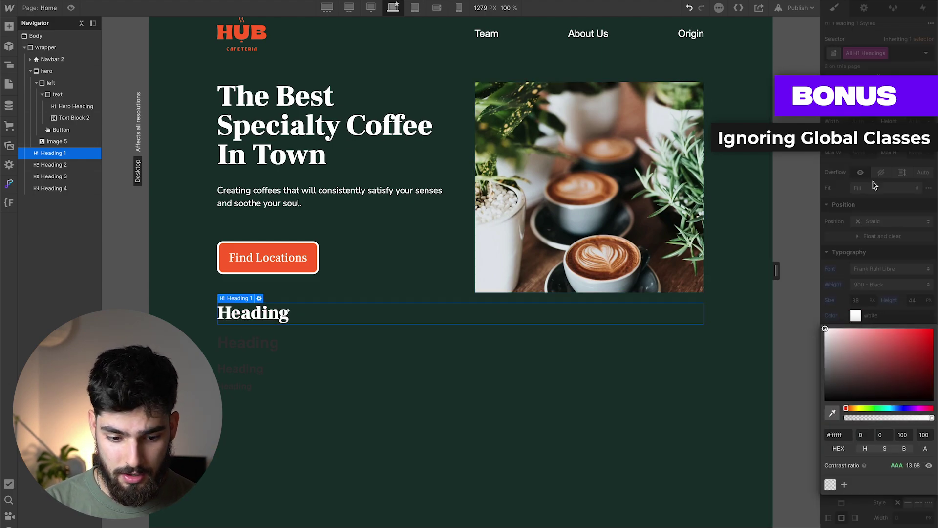
{"action": "left_click", "coordinate": [935, 243]}
Step: Set the H1 font size to 3.75REM and line height to 1
{"action": "left_click", "coordinate": [859, 299]}
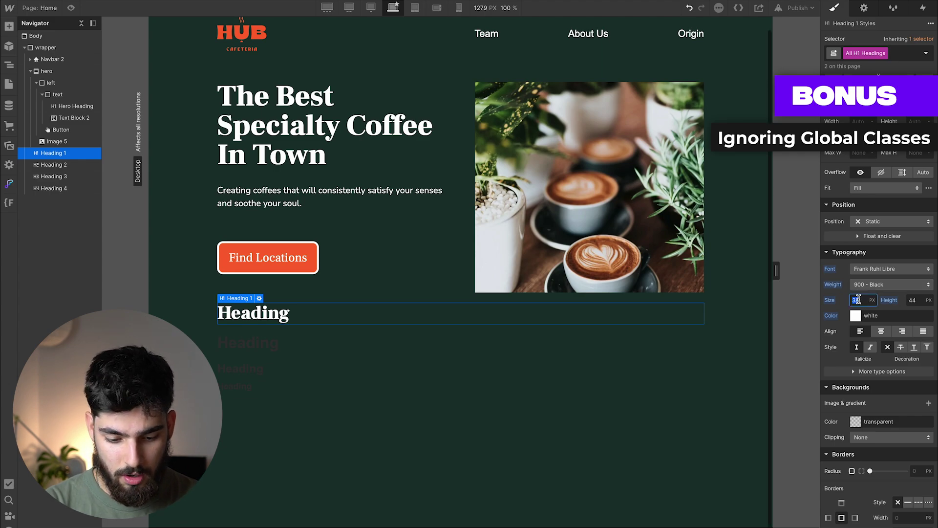
{"action": "type", "text": "3.75"}
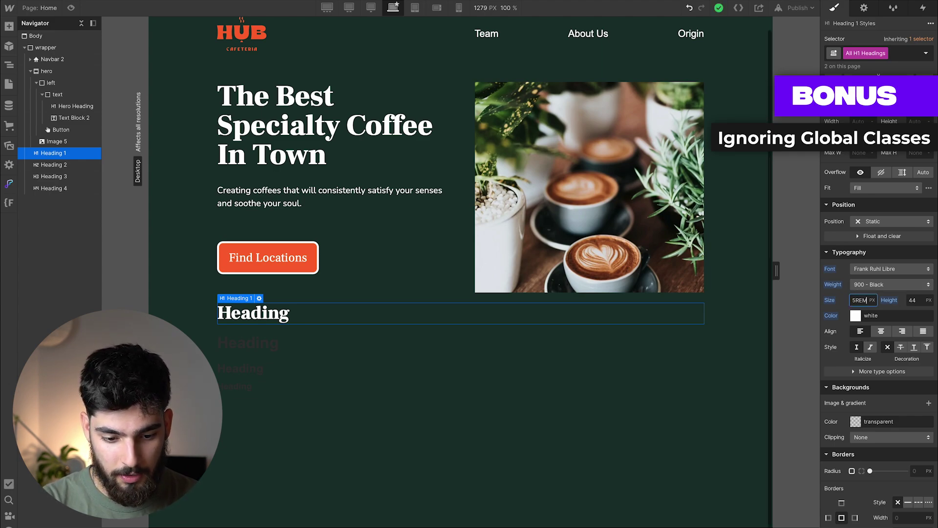
{"action": "type", "text": "REM"}
{"action": "key", "text": "Return"}
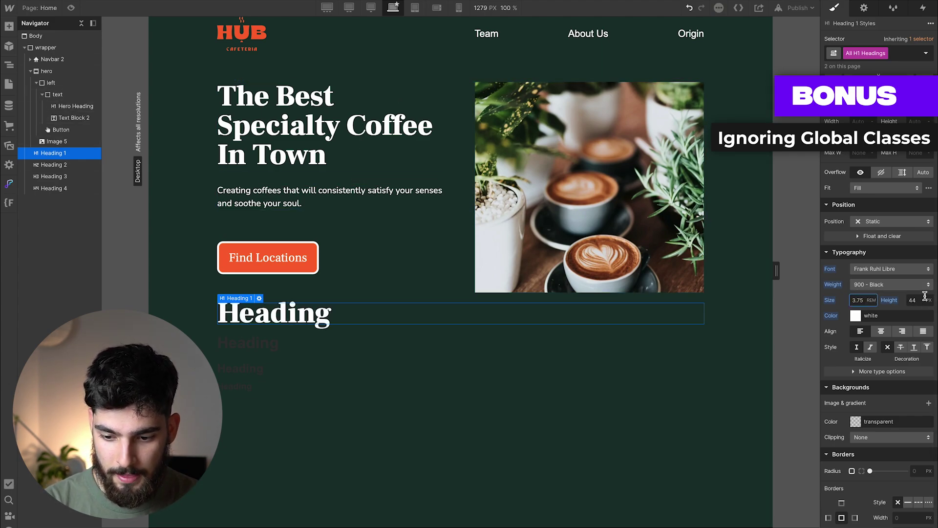
{"action": "right_click", "coordinate": [891, 302]}
{"action": "left_click", "coordinate": [918, 301]}
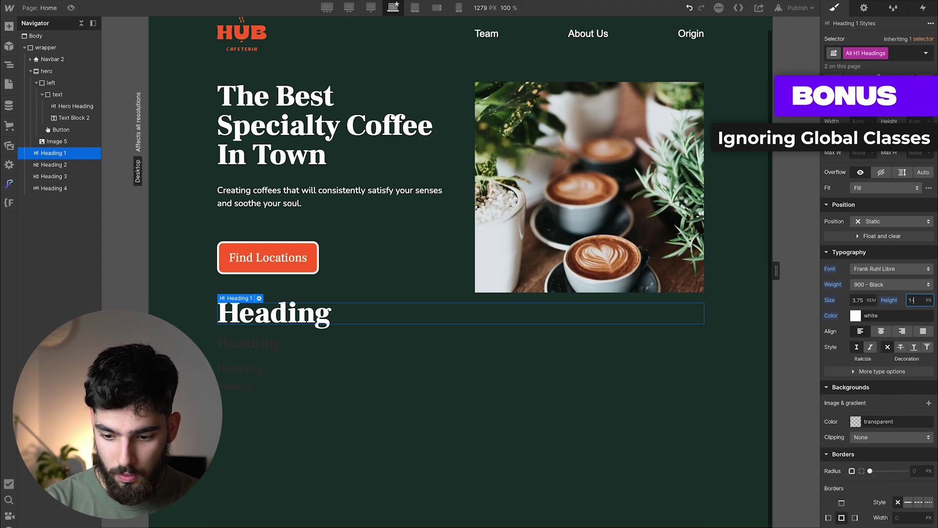
{"action": "key", "text": "Return"}
{"action": "left_click", "coordinate": [285, 351]}
Step: Switch to the Body (All Pages) style and make its text white
{"action": "key", "text": "Escape"}
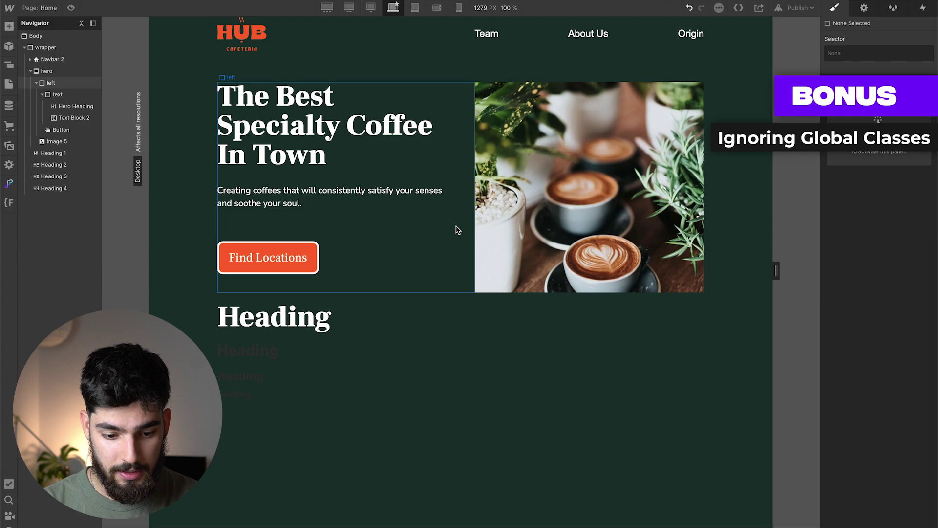
{"action": "left_click", "coordinate": [263, 358]}
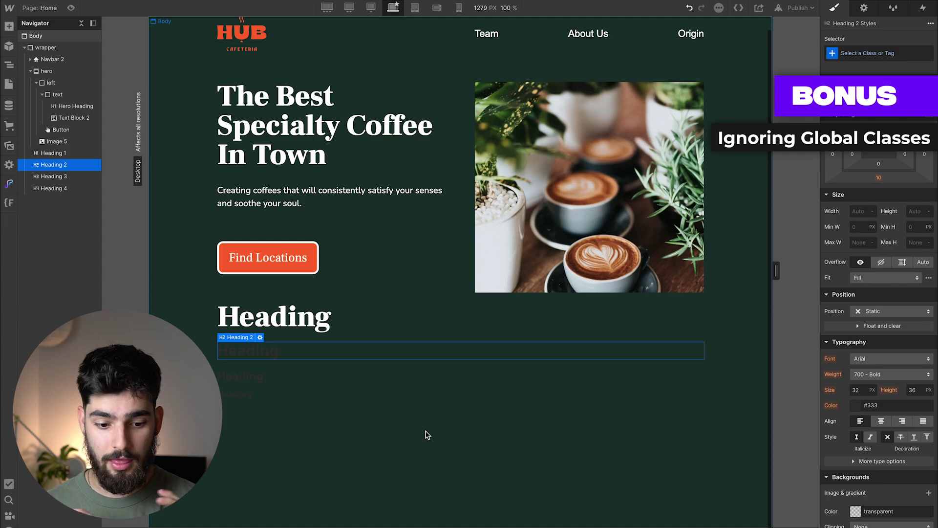
{"action": "left_click", "coordinate": [872, 55]}
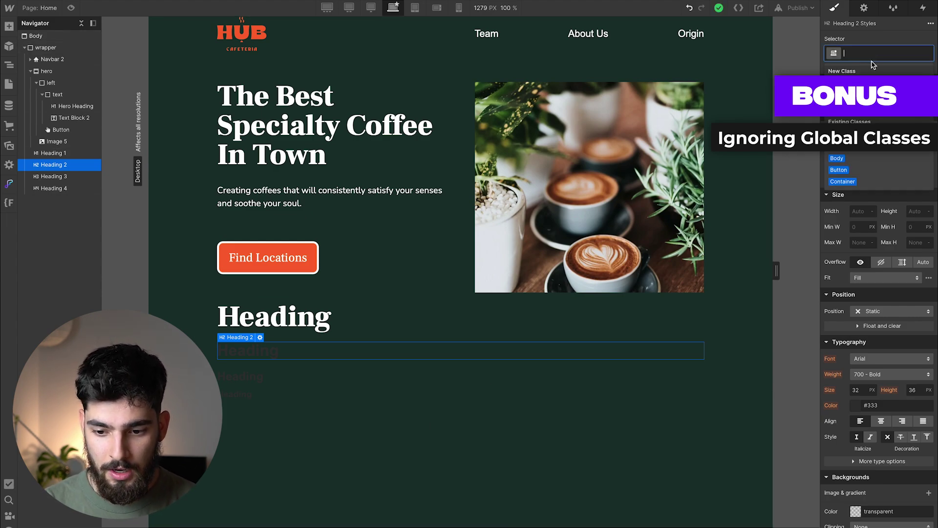
{"action": "left_click", "coordinate": [70, 37]}
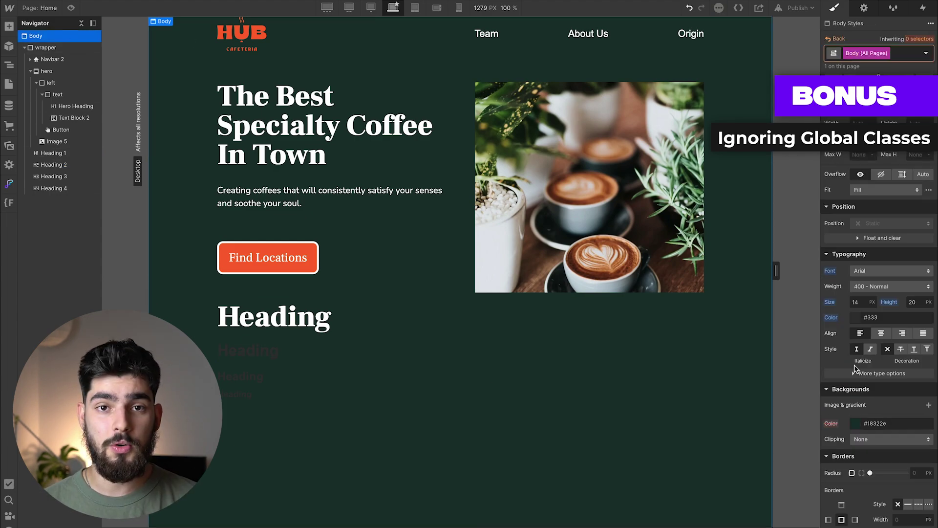
{"action": "left_click", "coordinate": [855, 320]}
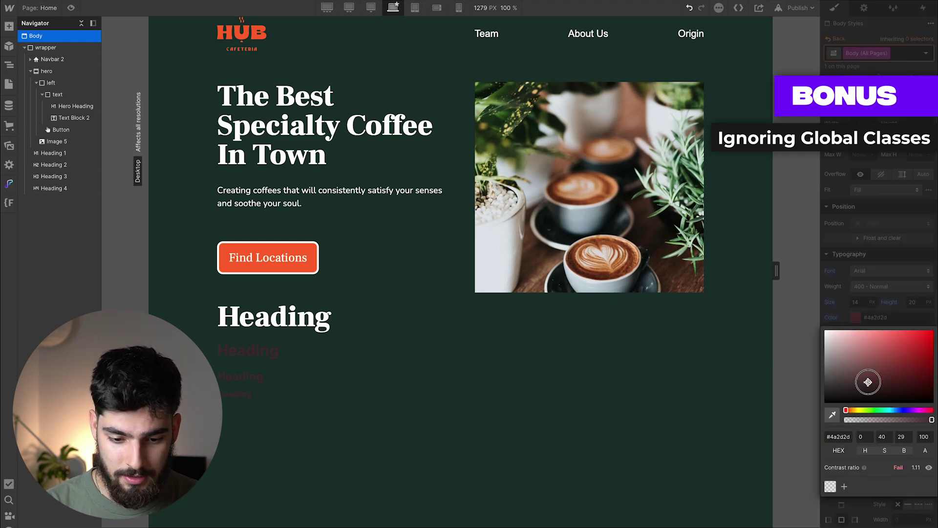
{"action": "left_click_drag", "start_coordinate": [864, 388], "coordinate": [857, 170]}
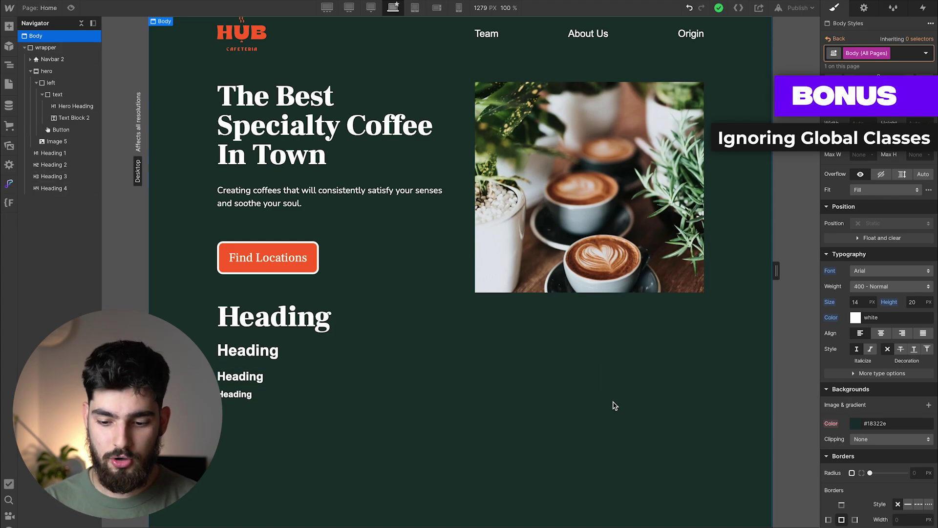
Step: Set the Body font to Frank Ruhl Libre and reset the hero paragraph's Nunito font
{"action": "left_click", "coordinate": [870, 272]}
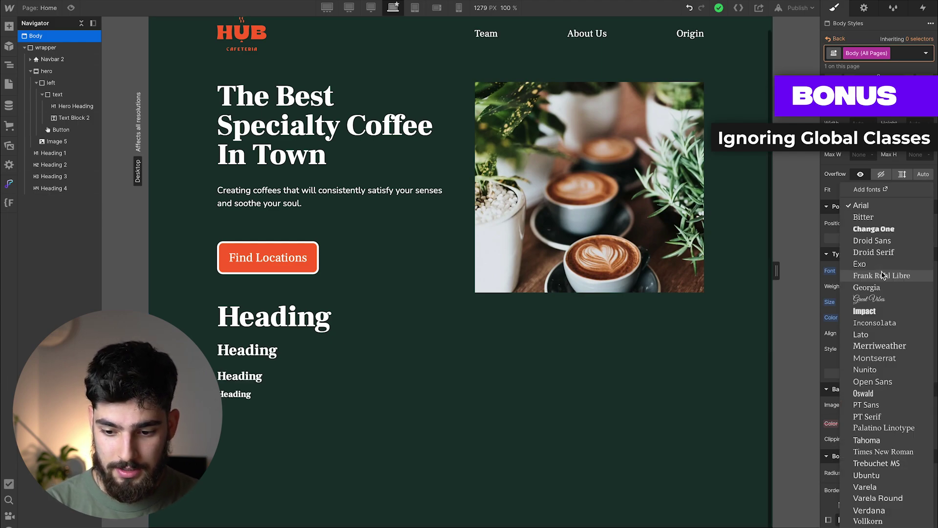
{"action": "left_click", "coordinate": [884, 276]}
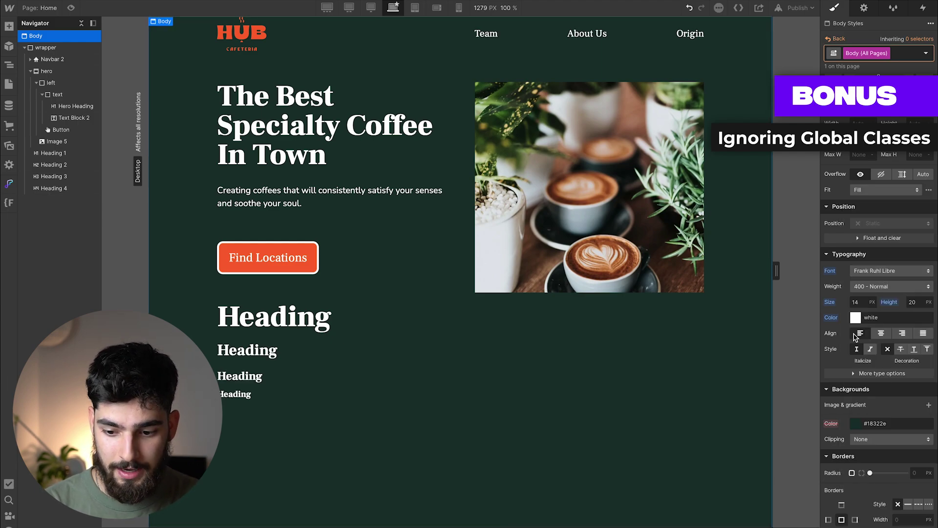
{"action": "left_click", "coordinate": [334, 191]}
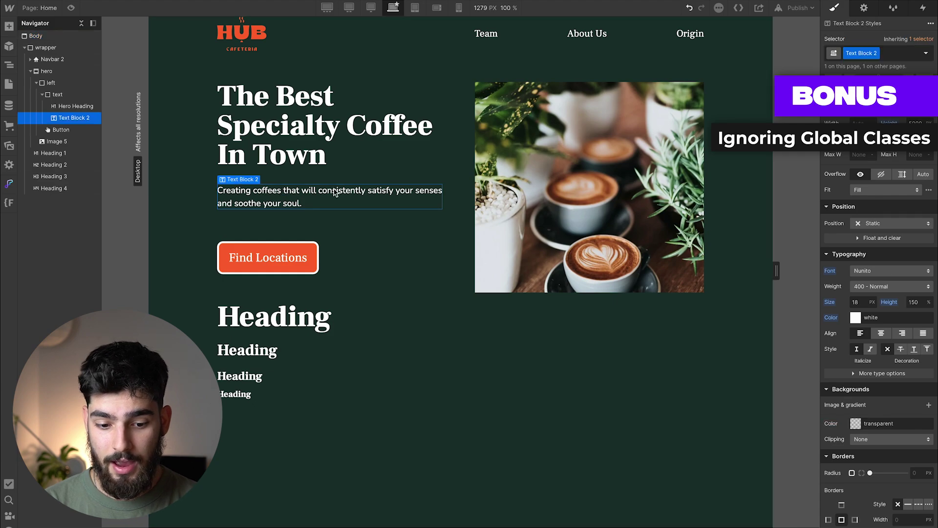
{"action": "left_click", "coordinate": [829, 271], "text": "alt"}
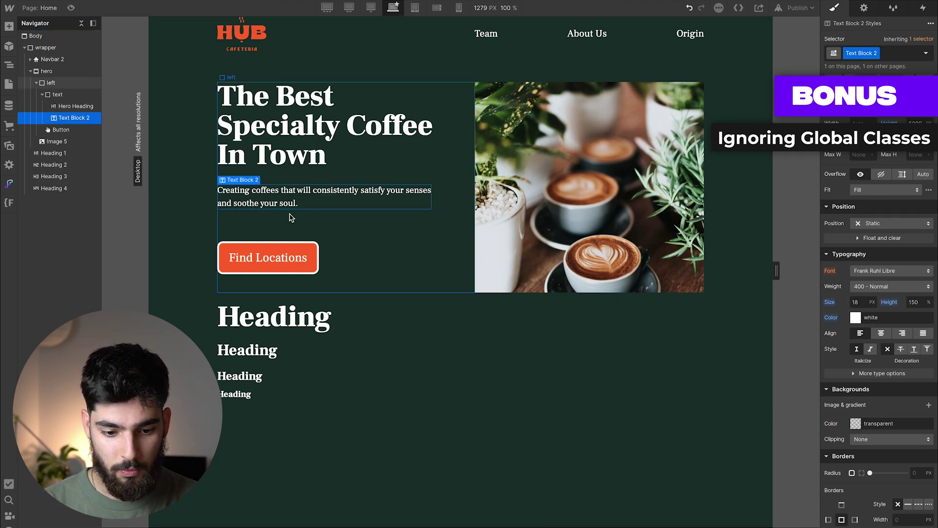